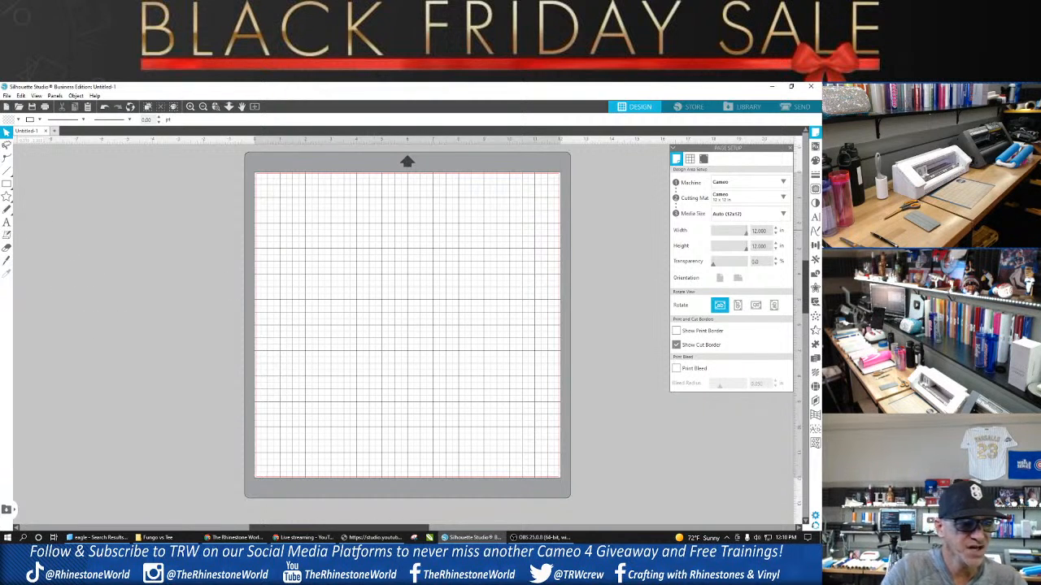
# Step: Add a text object with a person's first name on the upper half of the mat and enlarge it to about 132 pt
pyautogui.click(8, 223)
pyautogui.click(360, 296)
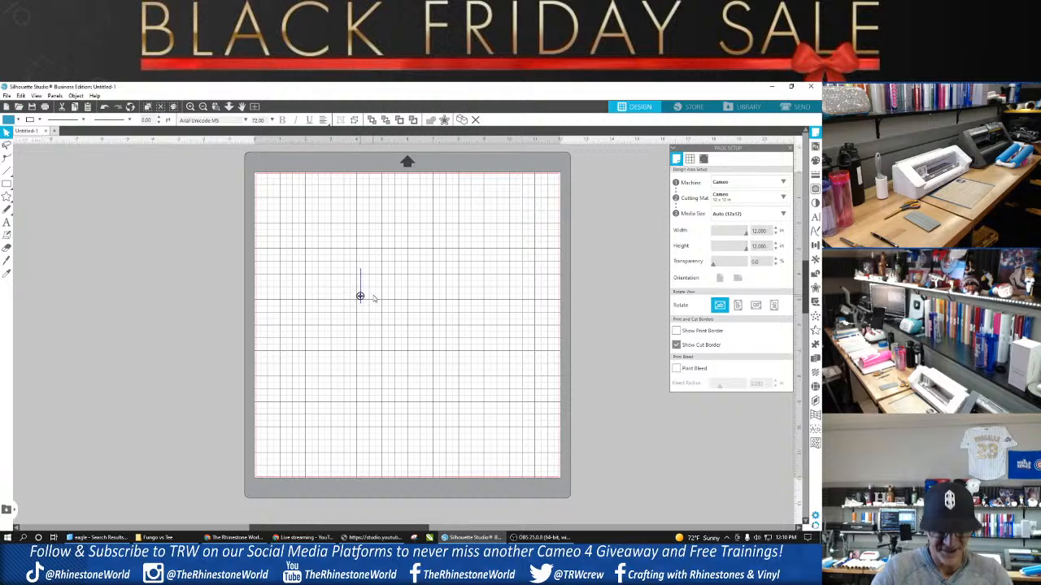
pyautogui.write('Lindsey')
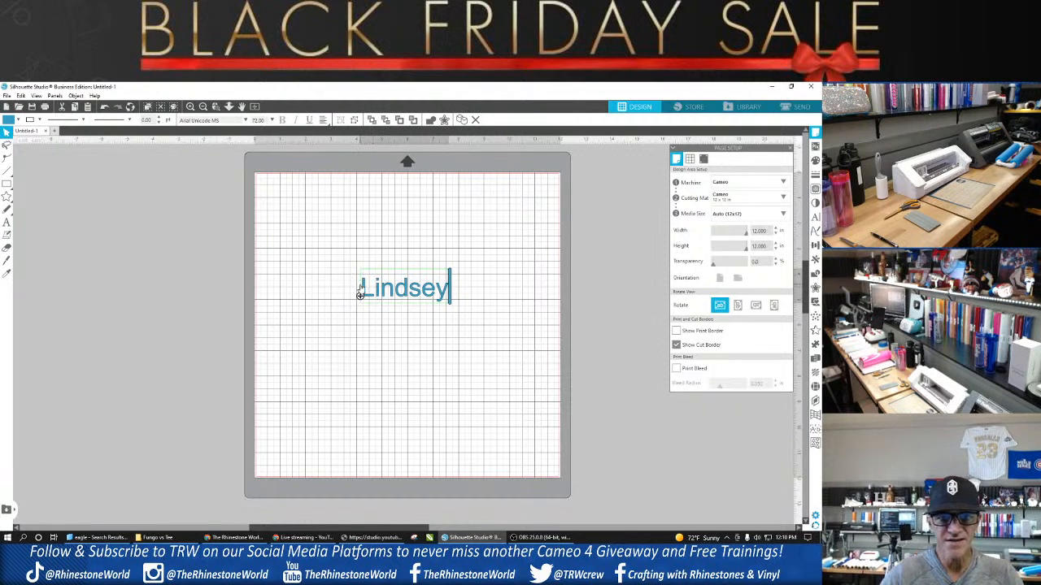
pyautogui.click(402, 269)
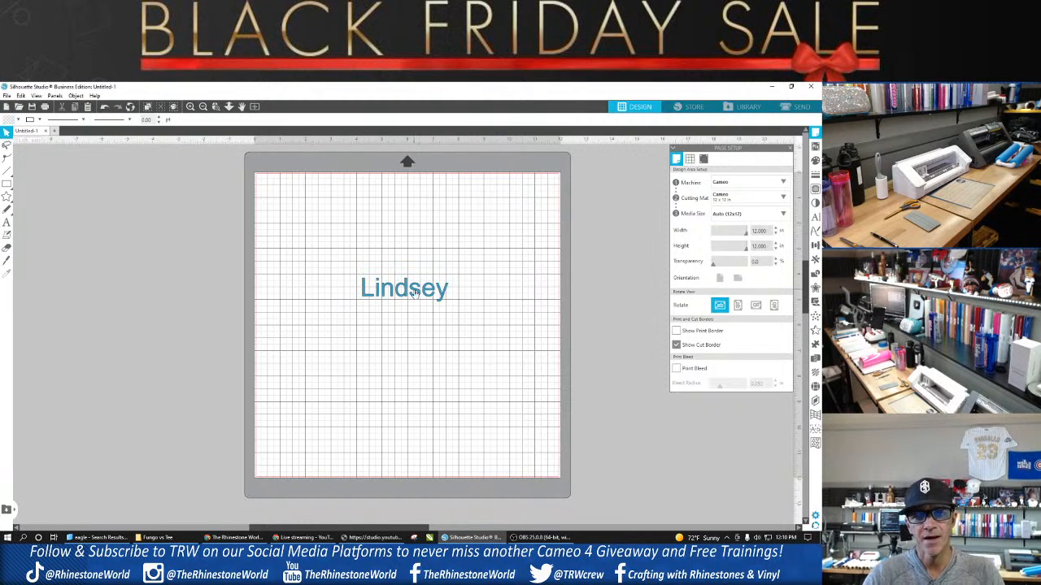
pyautogui.moveTo(418, 295); pyautogui.dragTo(461, 309)
pyautogui.click(389, 280)
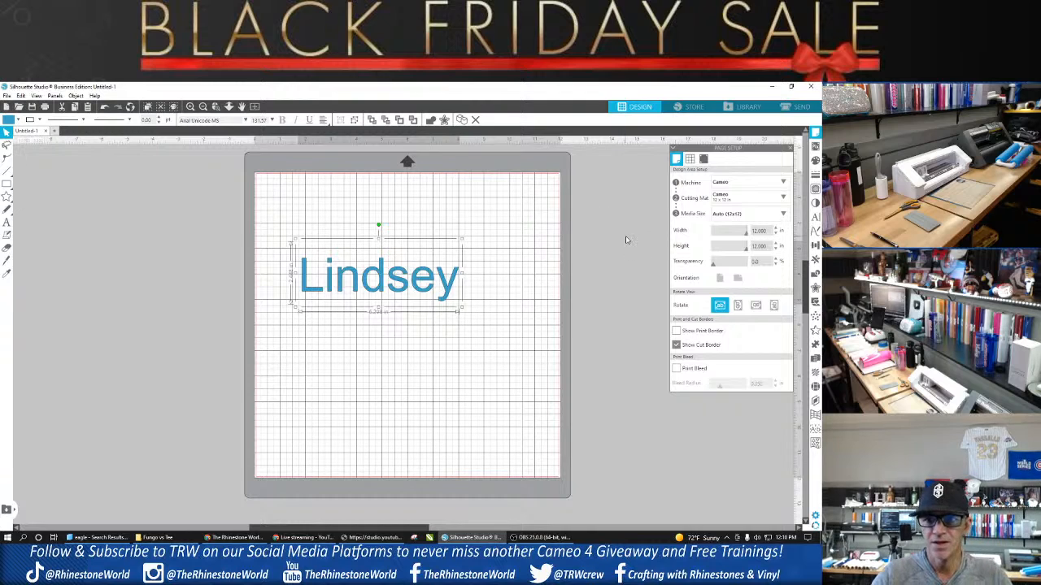
# Step: Set the name's font to TRW Super Script
pyautogui.click(816, 218)
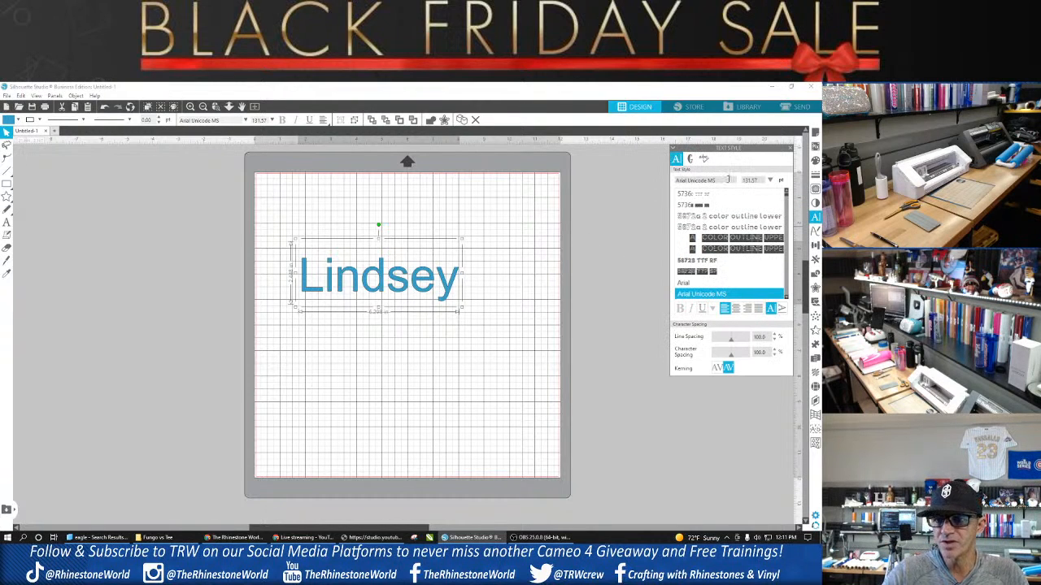
pyautogui.moveTo(728, 180); pyautogui.dragTo(674, 180)
pyautogui.write('trw s')
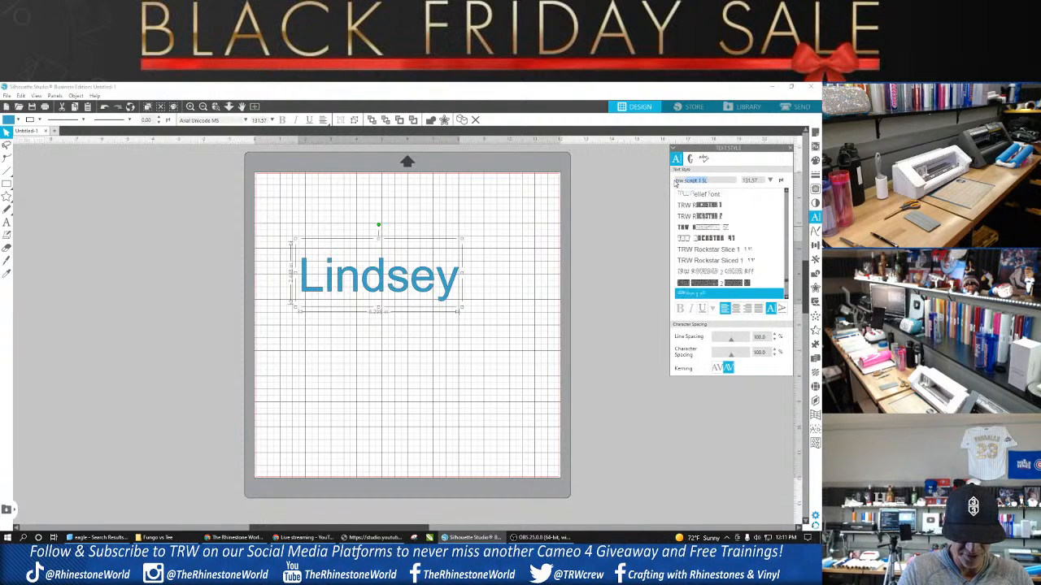
pyautogui.write('uper s')
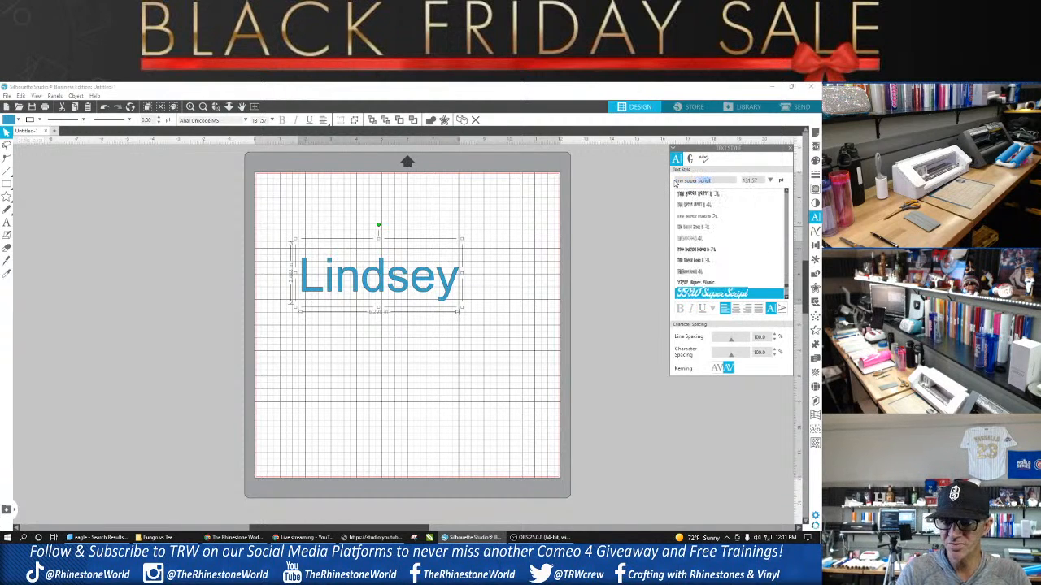
pyautogui.press('Return')
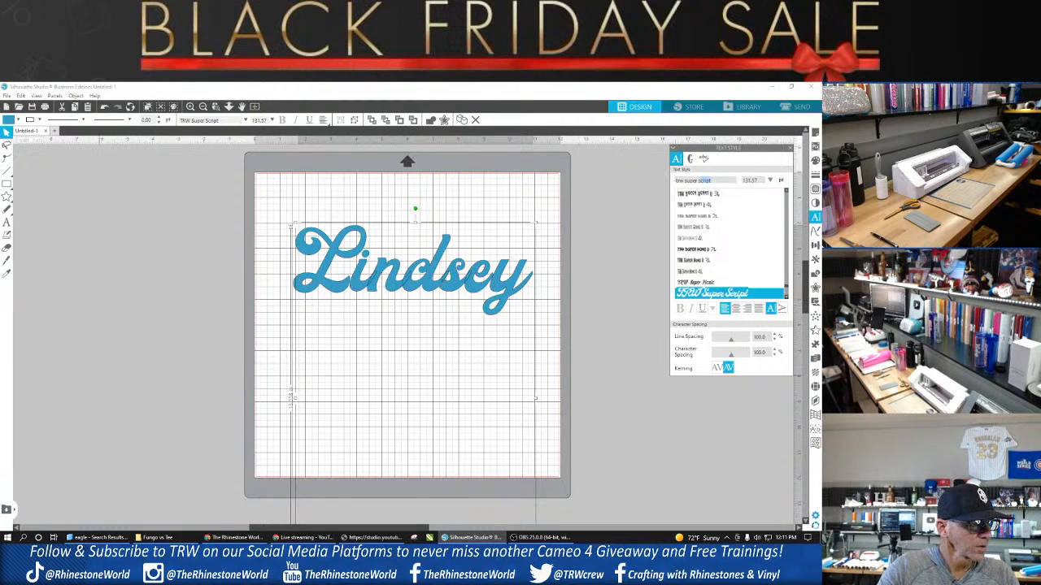
# Step: Move the script name slightly up and to the left on the mat
pyautogui.click(304, 538)
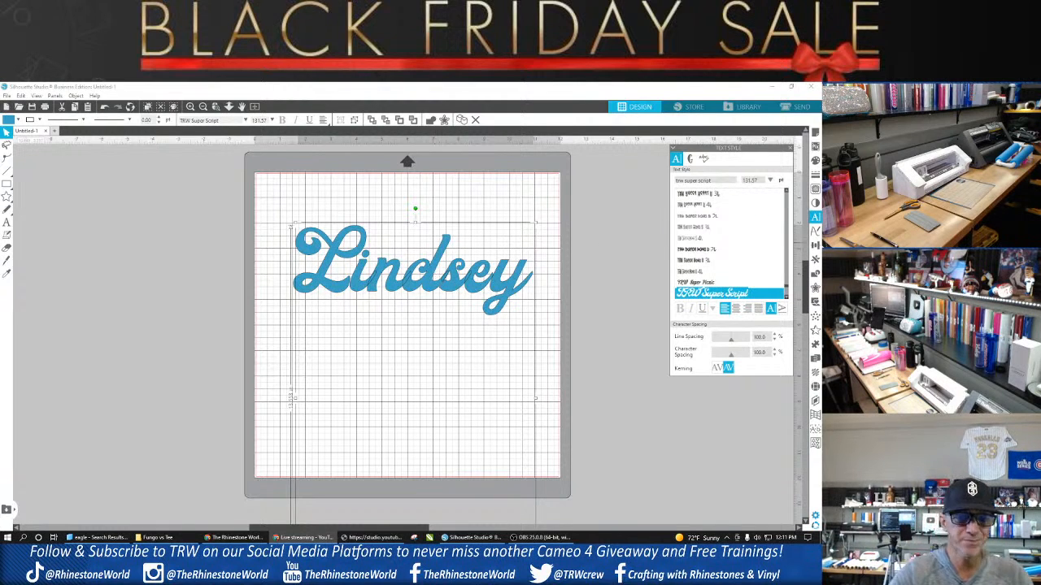
pyautogui.click(633, 279)
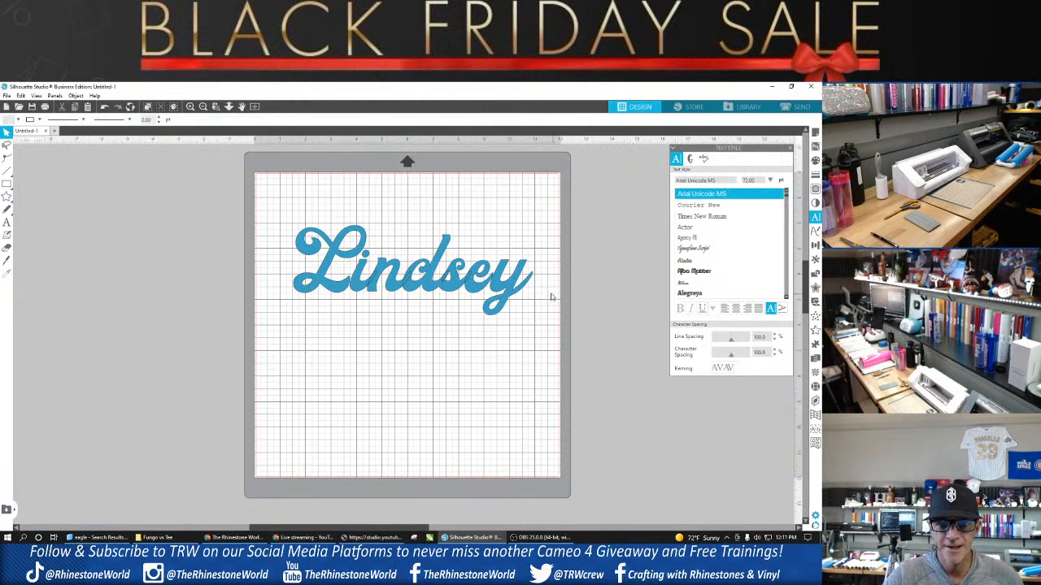
pyautogui.click(506, 293)
pyautogui.moveTo(506, 291); pyautogui.dragTo(499, 288)
pyautogui.rightClick(499, 288)
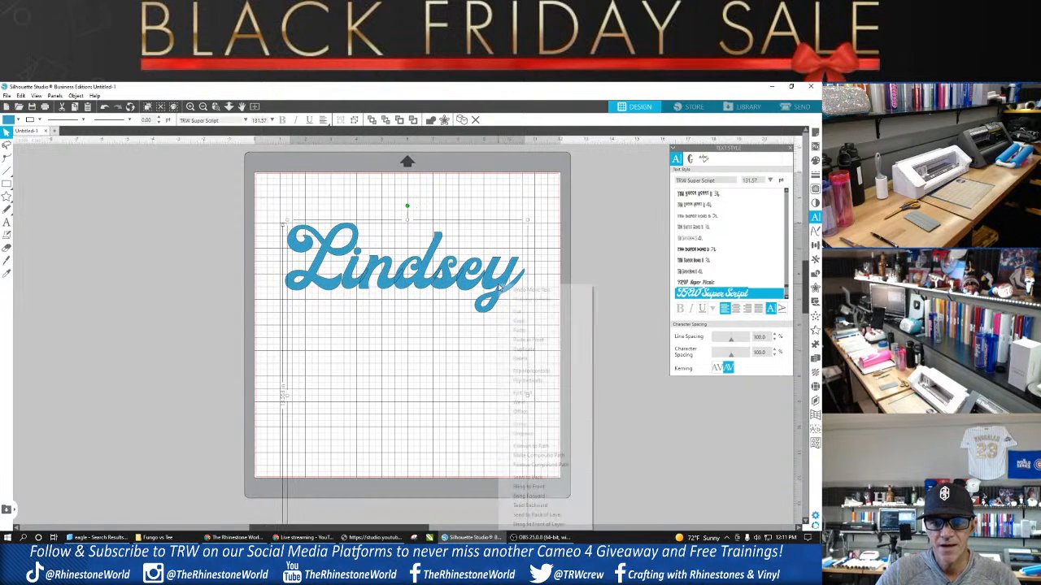
# Step: Ungroup the script name into individual letters
pyautogui.doubleClick(324, 284)
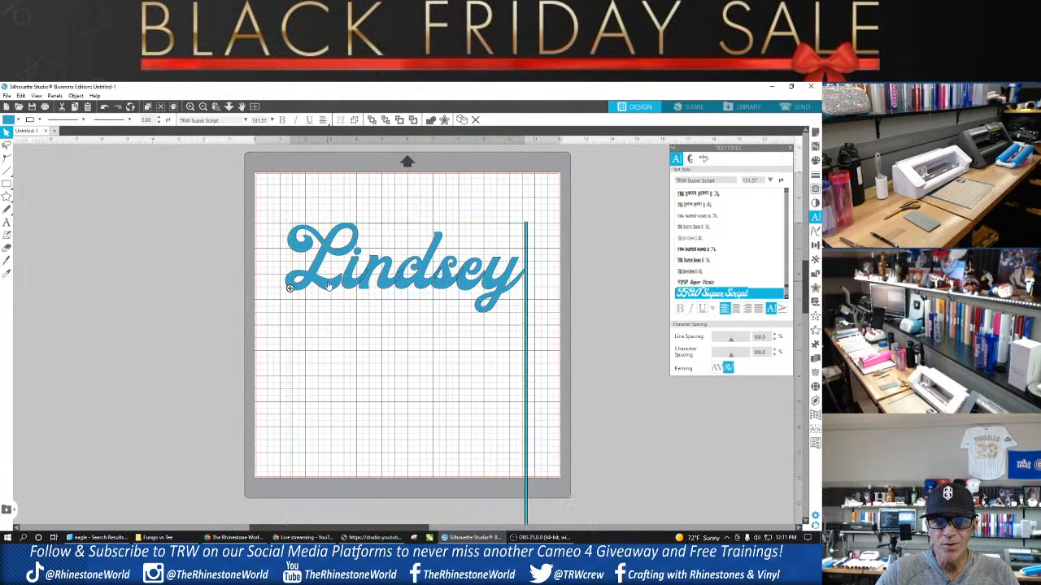
pyautogui.moveTo(517, 271); pyautogui.dragTo(487, 279)
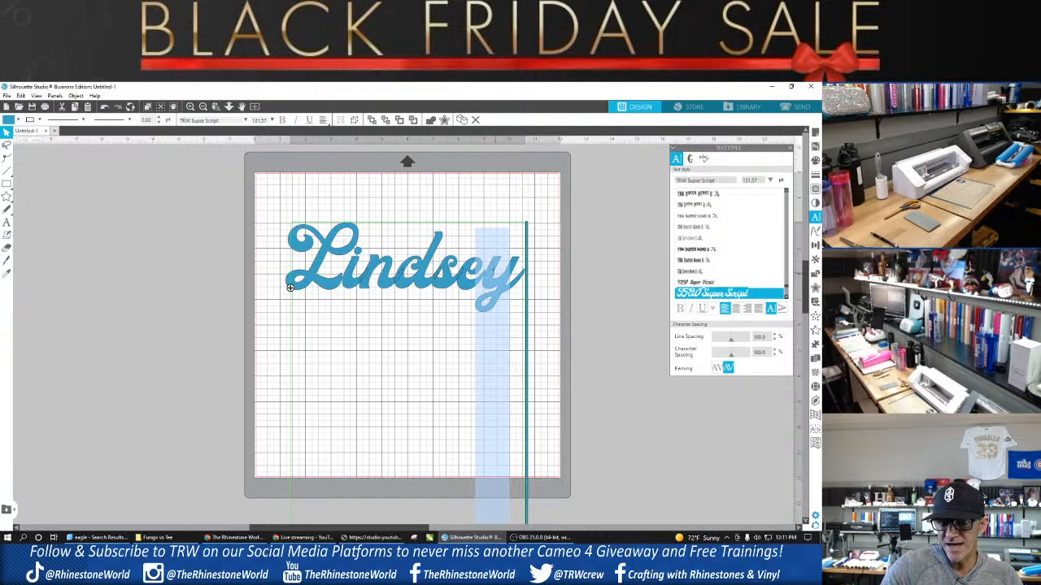
pyautogui.click(433, 210)
pyautogui.rightClick(447, 274)
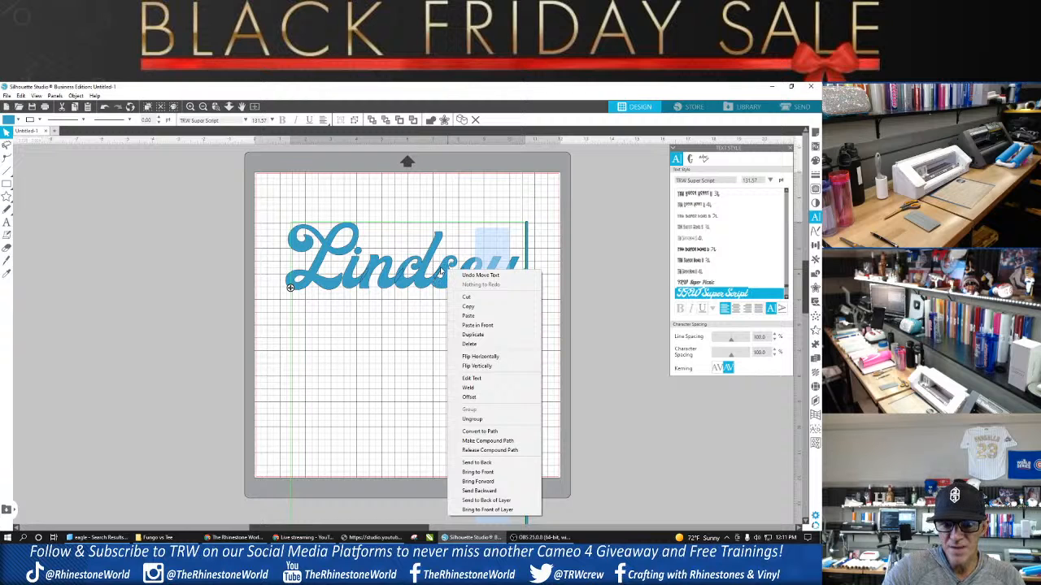
pyautogui.click(492, 421)
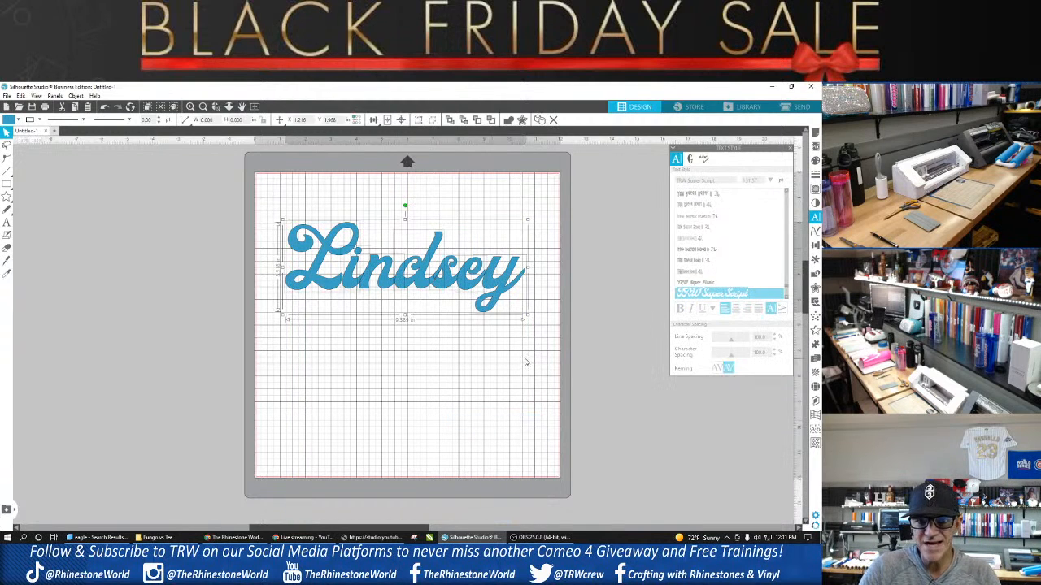
# Step: Try moving the final y down and to the left beneath the e, and undo the move
pyautogui.click(501, 296)
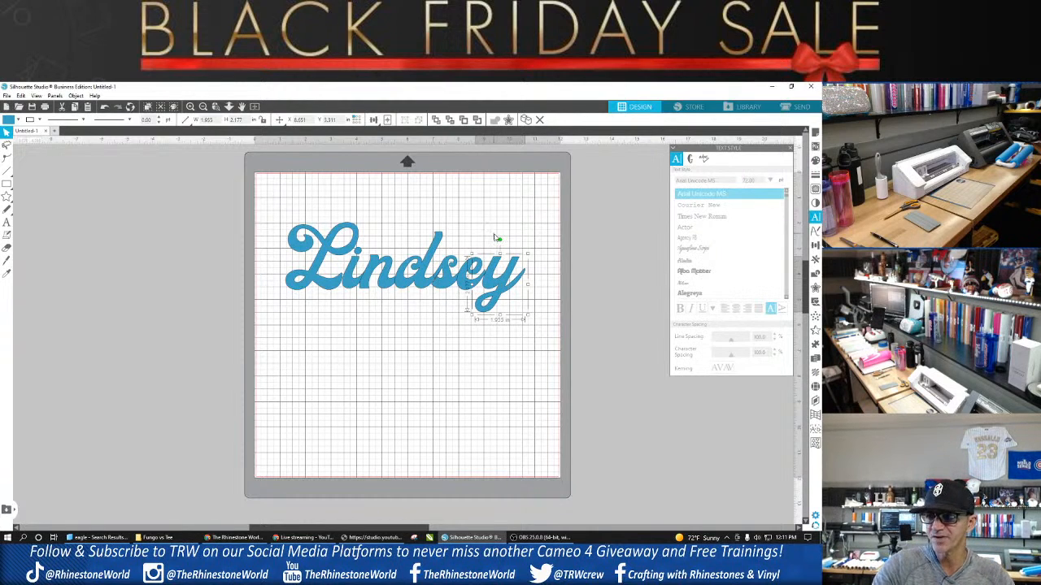
pyautogui.doubleClick(504, 283)
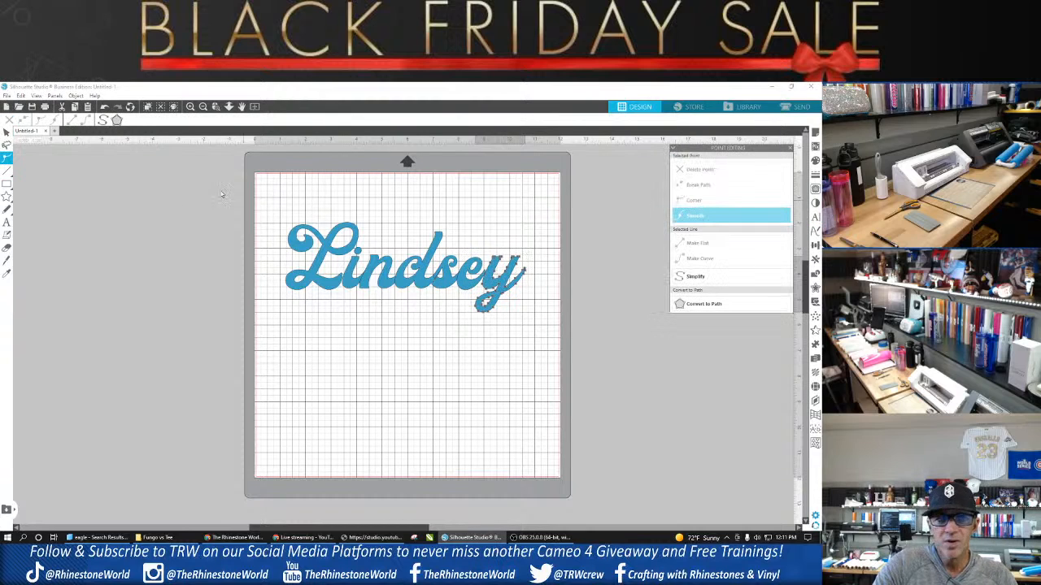
pyautogui.click(7, 133)
pyautogui.click(485, 314)
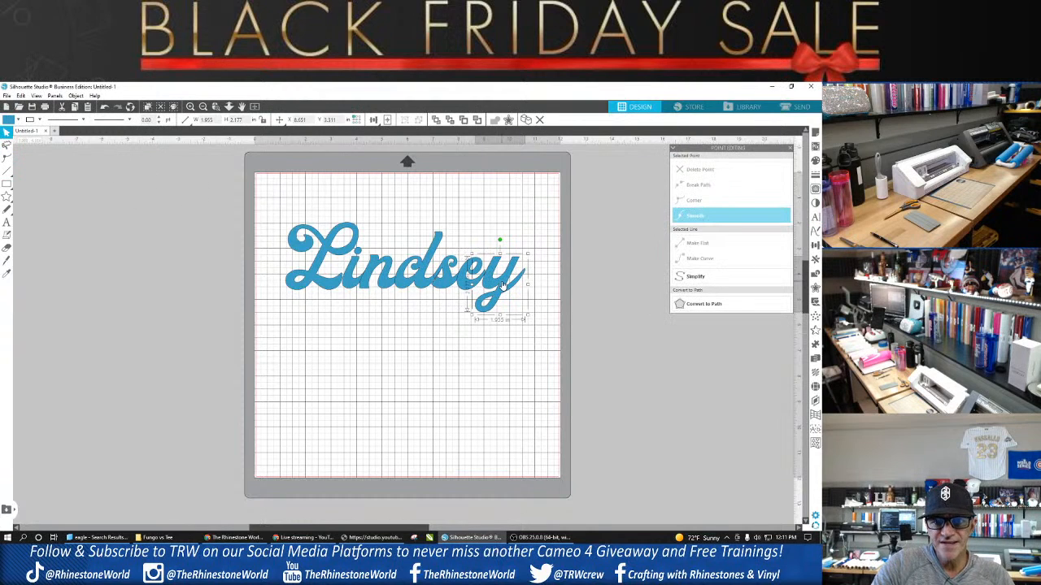
pyautogui.moveTo(500, 289); pyautogui.dragTo(465, 309)
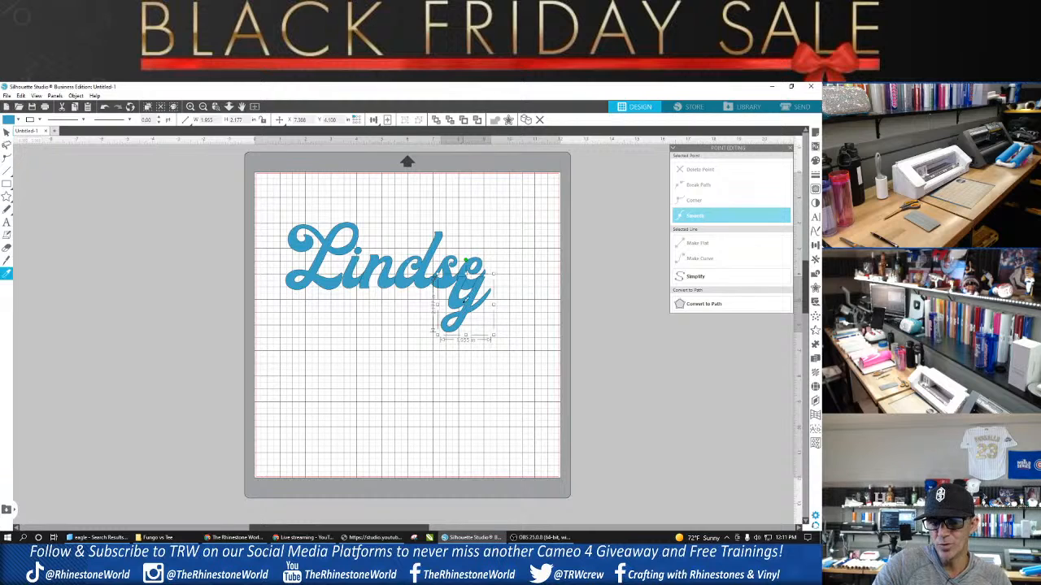
pyautogui.hotkey('ctrl', 'z')
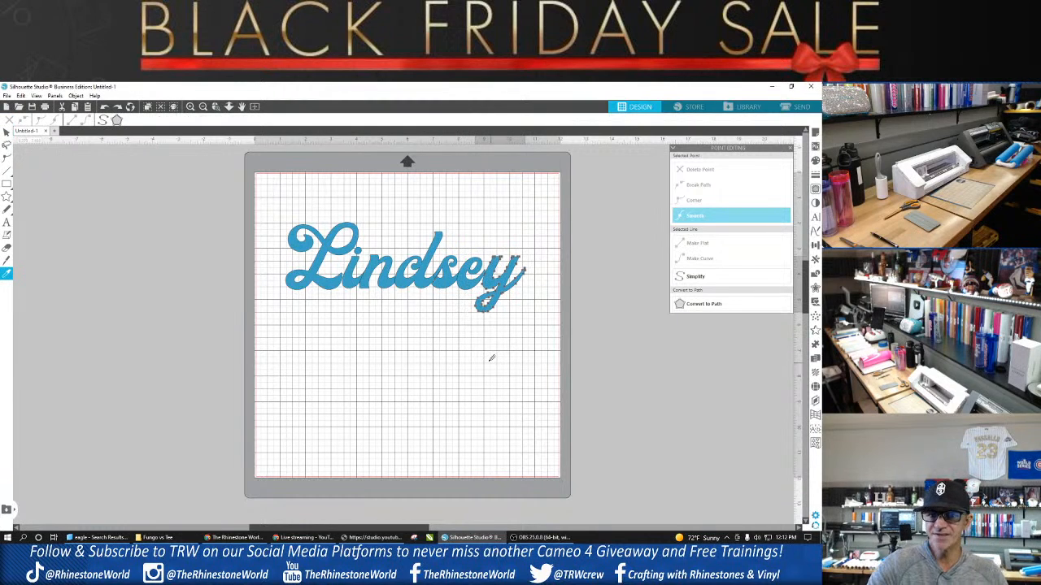
# Step: Try moving the final y straight down, and undo back to the grouped, editable text
pyautogui.click(490, 361)
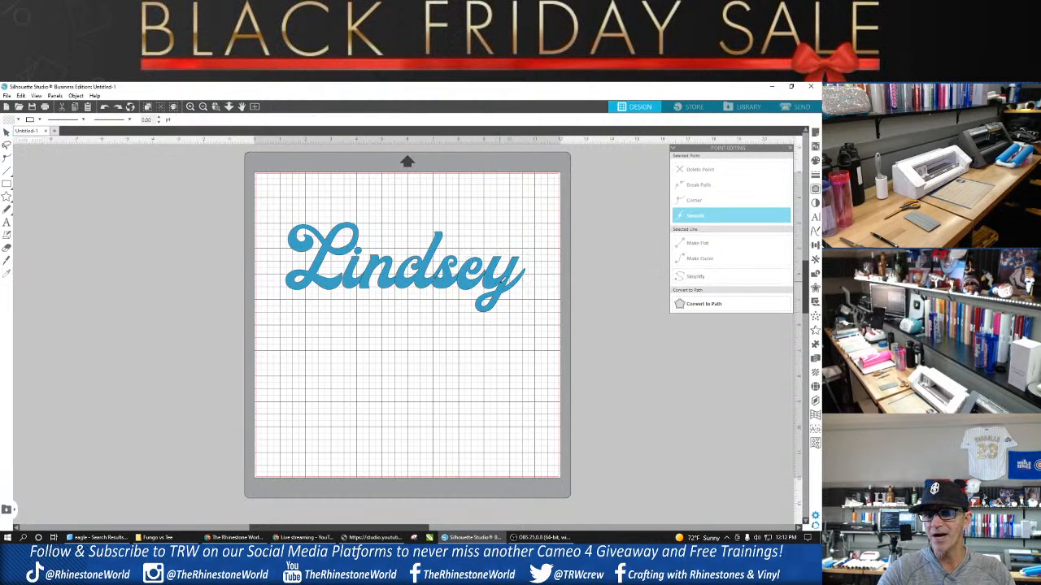
pyautogui.moveTo(504, 286); pyautogui.dragTo(506, 316)
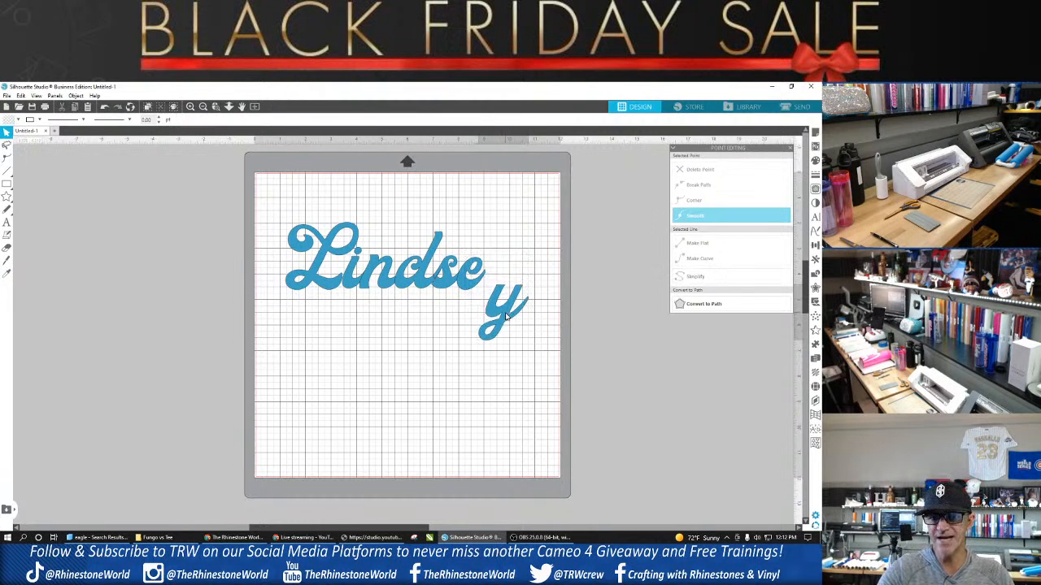
pyautogui.hotkey('ctrl', 'z')
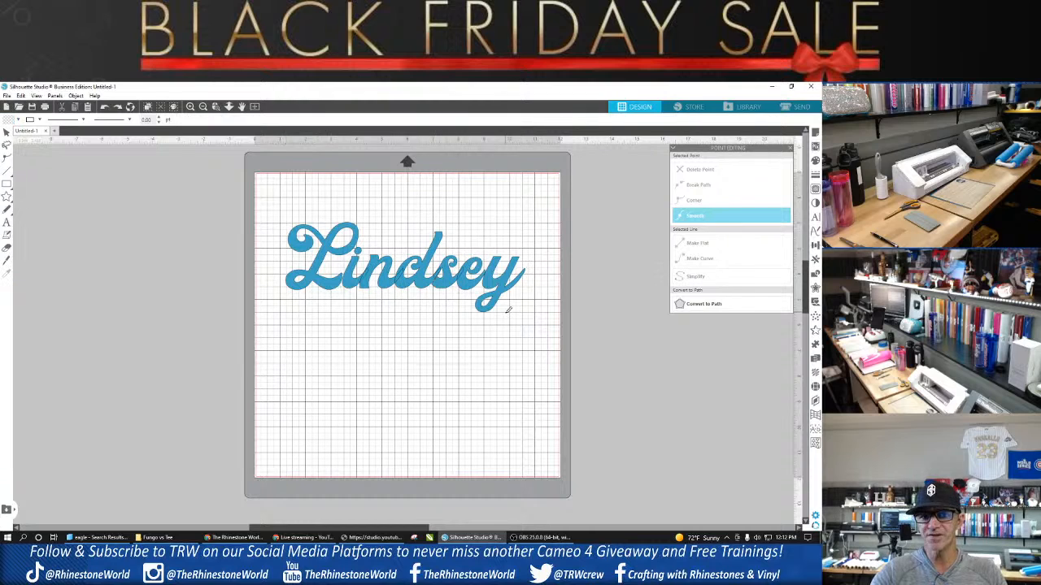
# Step: Replace the final y of the name with the TRW Super Script alternate glyph whose tail sweeps left under the word
pyautogui.click(501, 287)
pyautogui.doubleClick(502, 284)
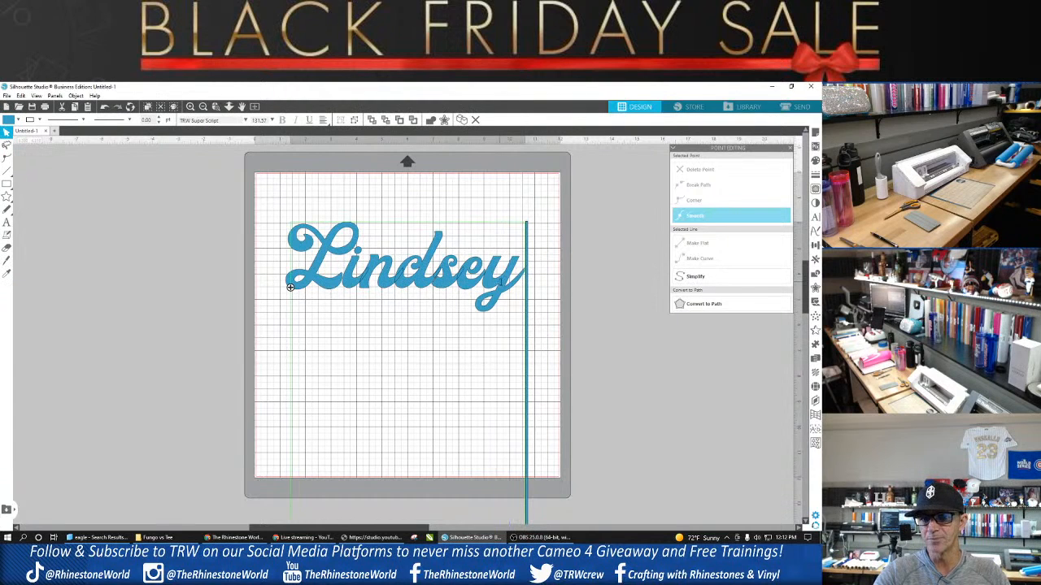
pyautogui.moveTo(502, 282)
pyautogui.mouseDown()
pyautogui.moveTo(346, 283)
pyautogui.moveTo(509, 275)
pyautogui.moveTo(485, 276)
pyautogui.mouseUp()
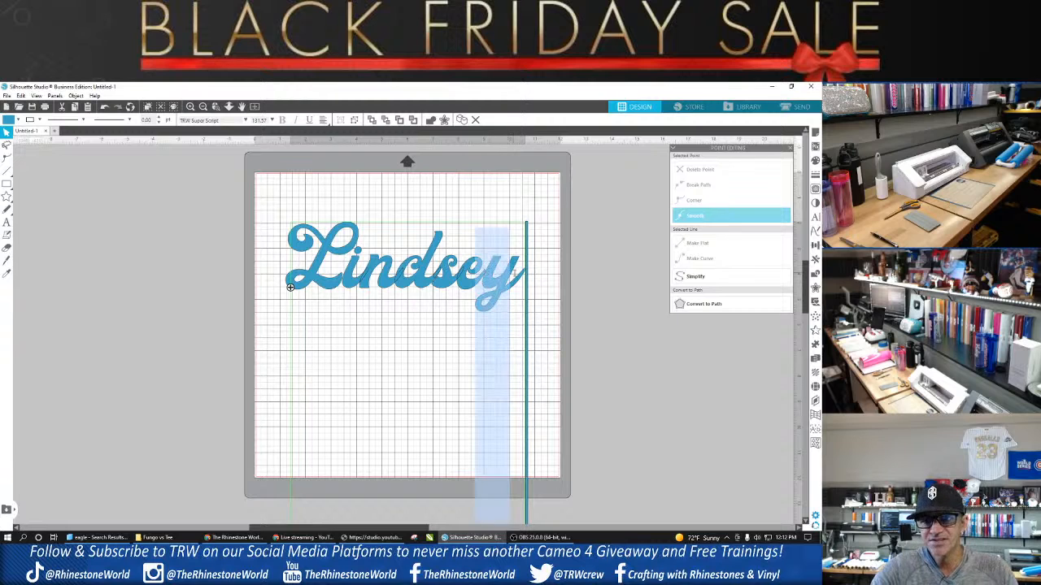
pyautogui.click(815, 217)
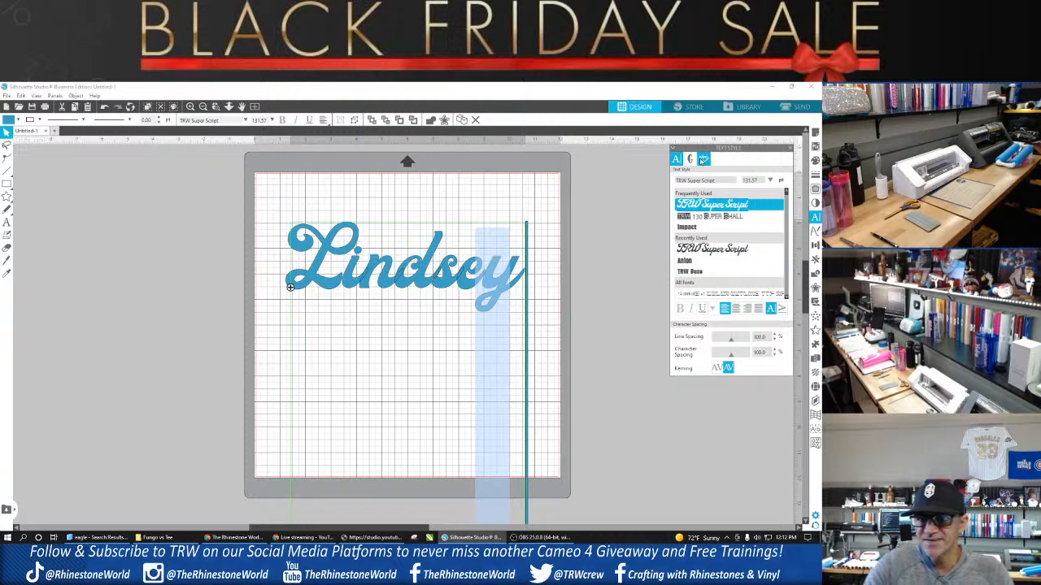
pyautogui.click(690, 158)
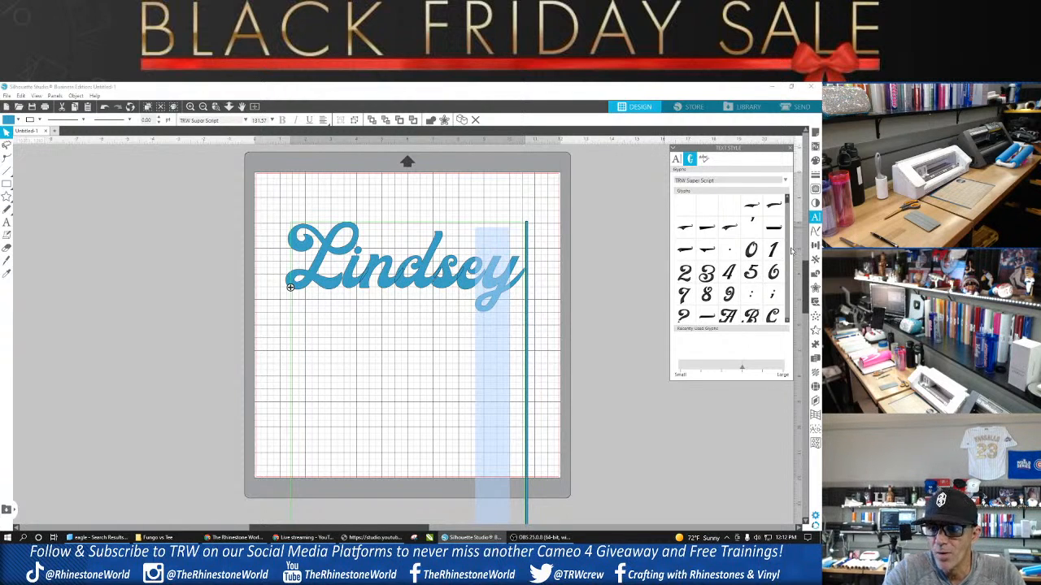
pyautogui.scroll(-3, 788, 207)
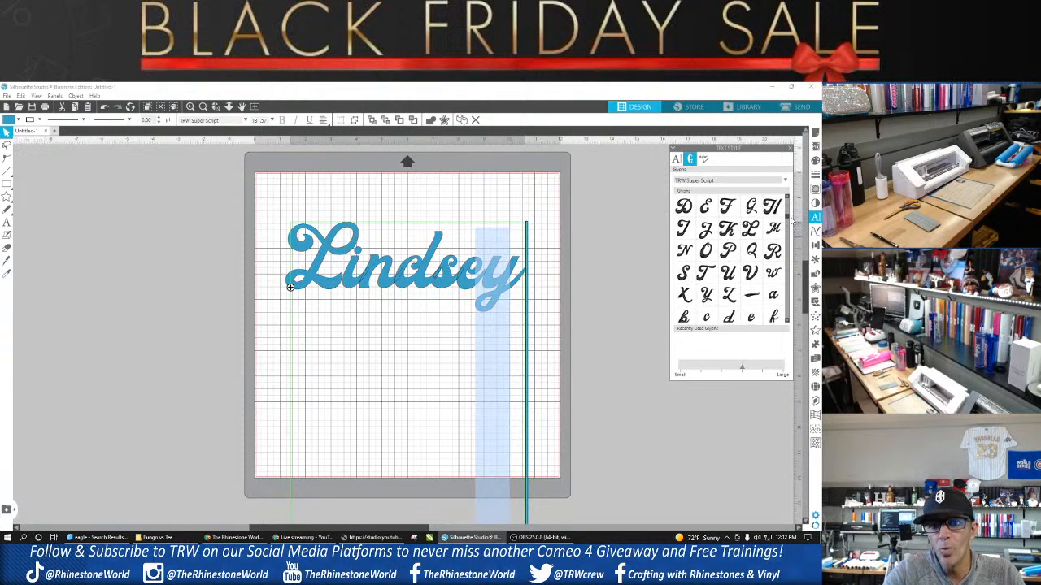
pyautogui.scroll(-10, 790, 217)
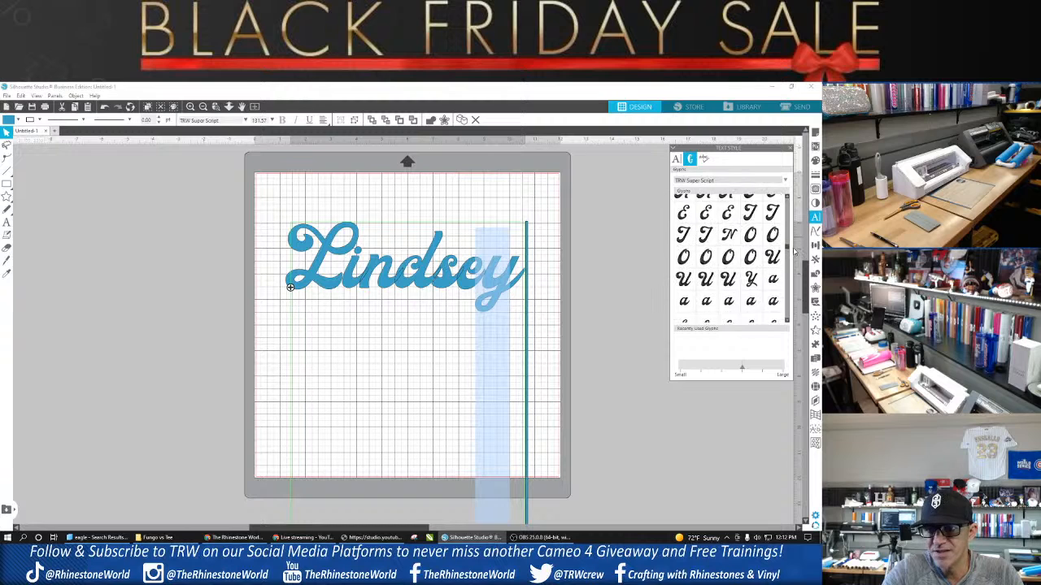
pyautogui.scroll(-10, 796, 261)
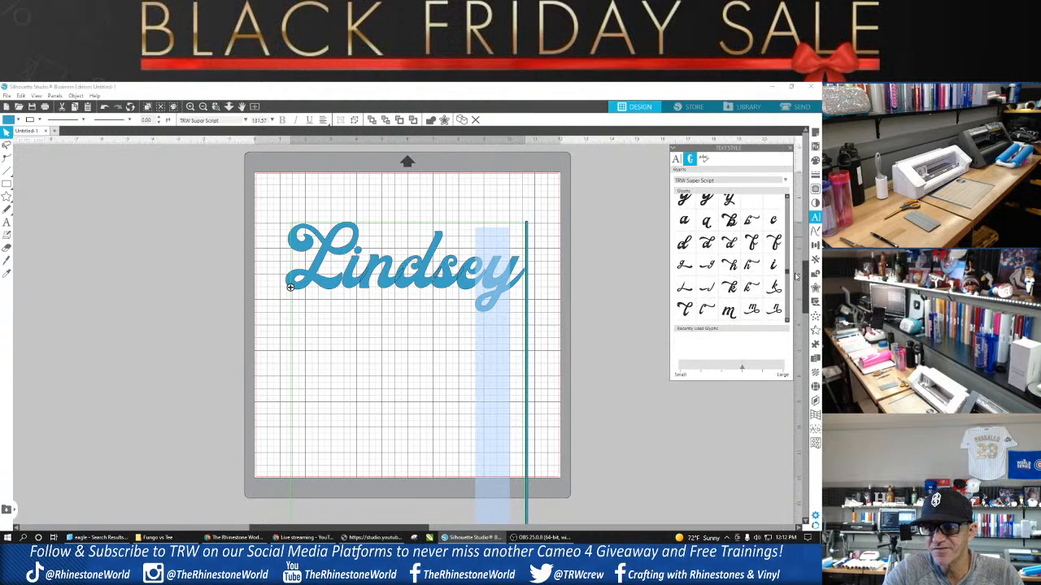
pyautogui.scroll(-8, 795, 276)
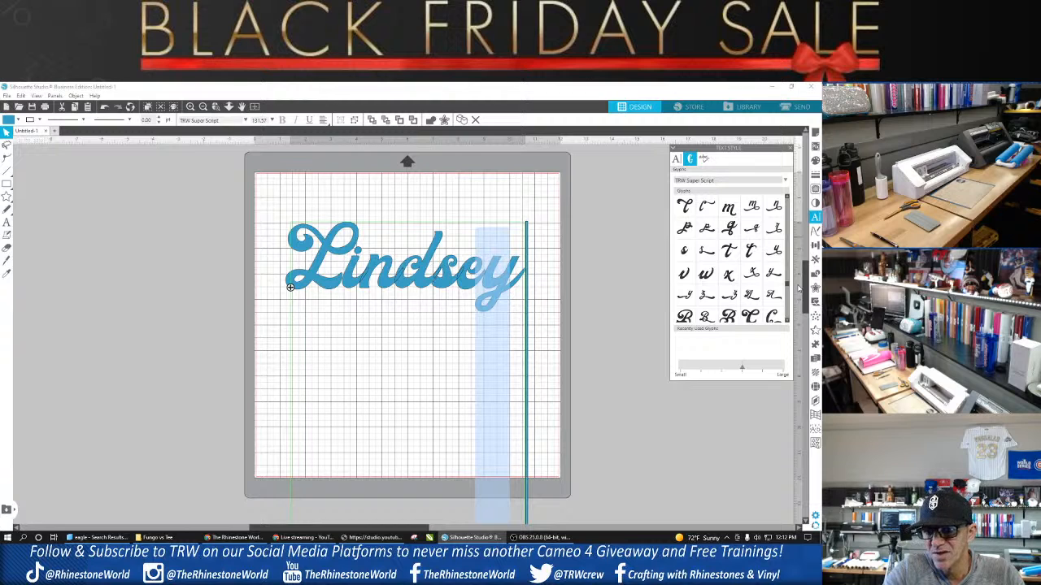
pyautogui.doubleClick(687, 299)
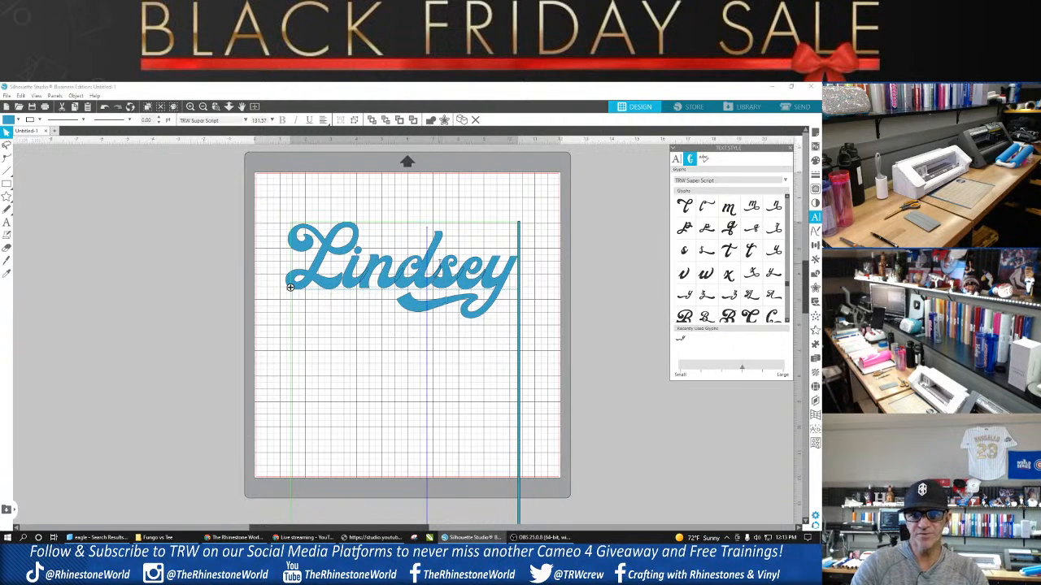
pyautogui.click(430, 217)
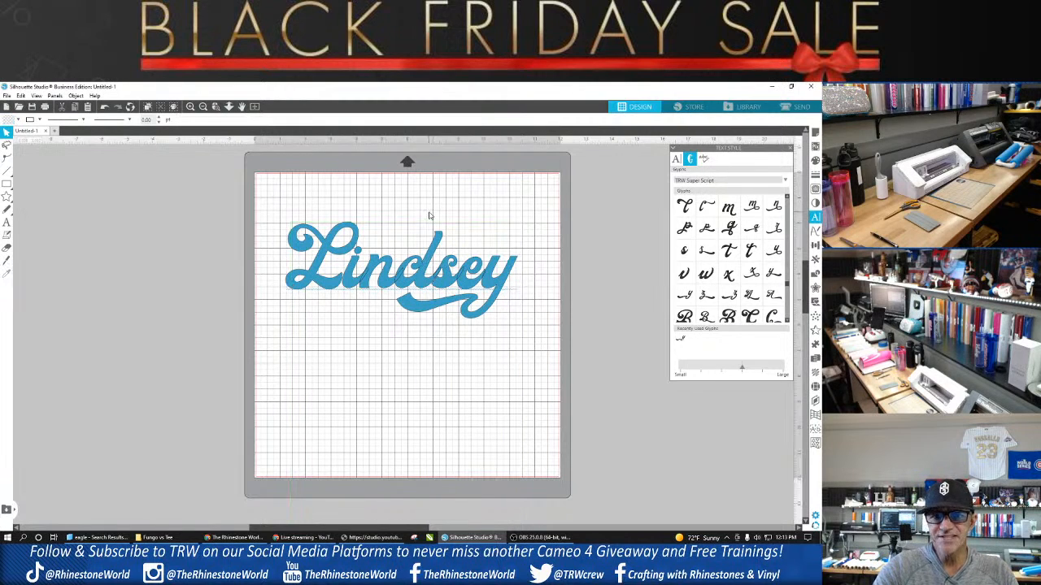
# Step: Open the name's text for editing and place the cursor right after the d
pyautogui.doubleClick(426, 261)
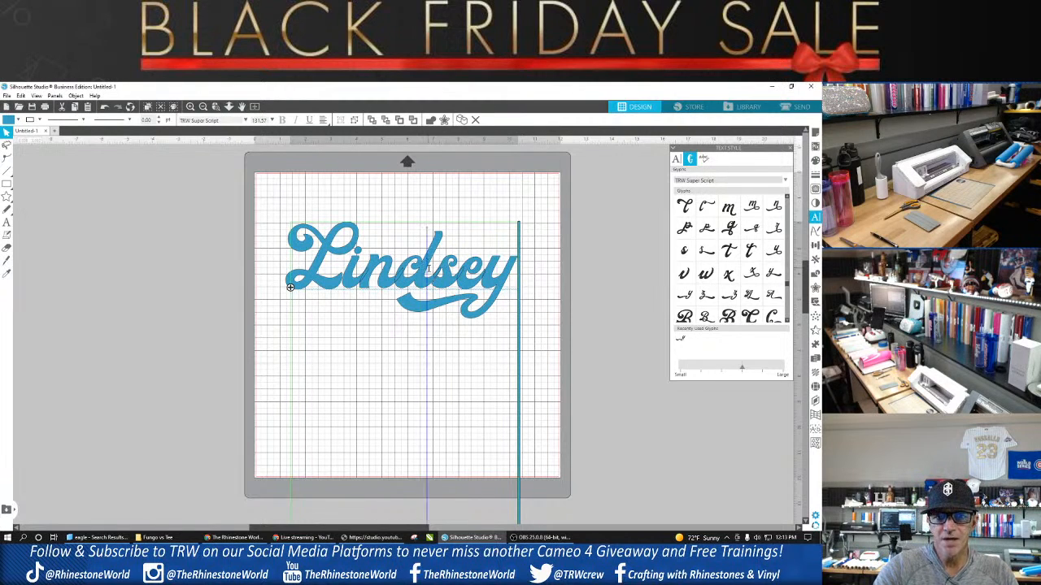
pyautogui.doubleClick(410, 274)
pyautogui.click(415, 273)
pyautogui.click(399, 276)
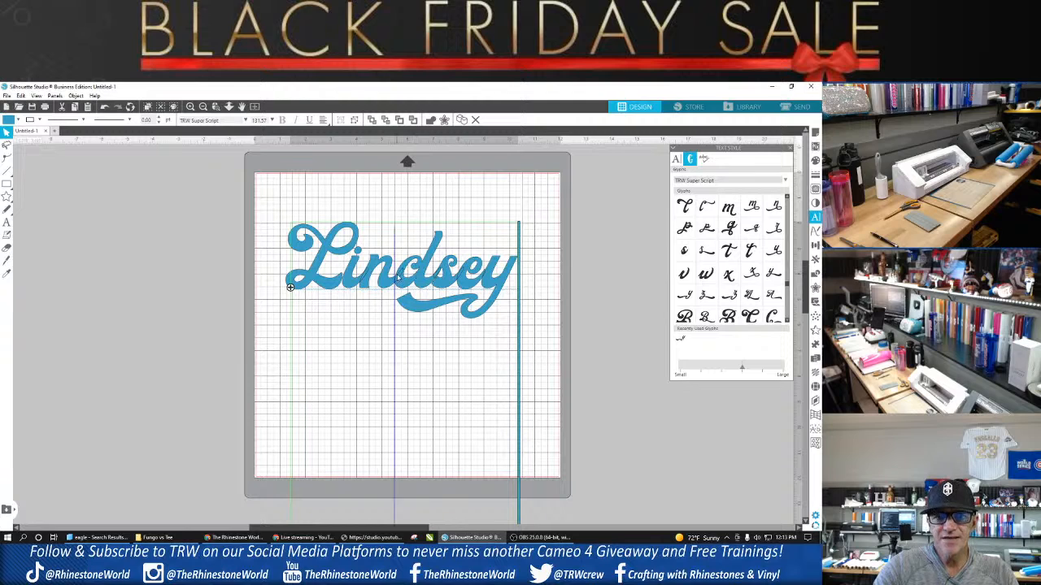
pyautogui.doubleClick(421, 280)
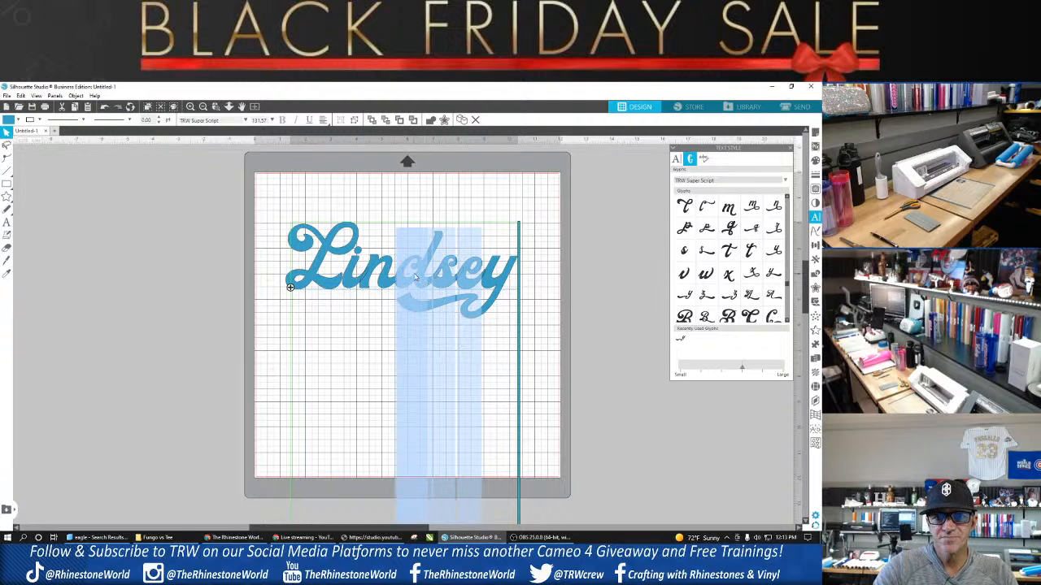
pyautogui.click(414, 277)
pyautogui.doubleClick(414, 275)
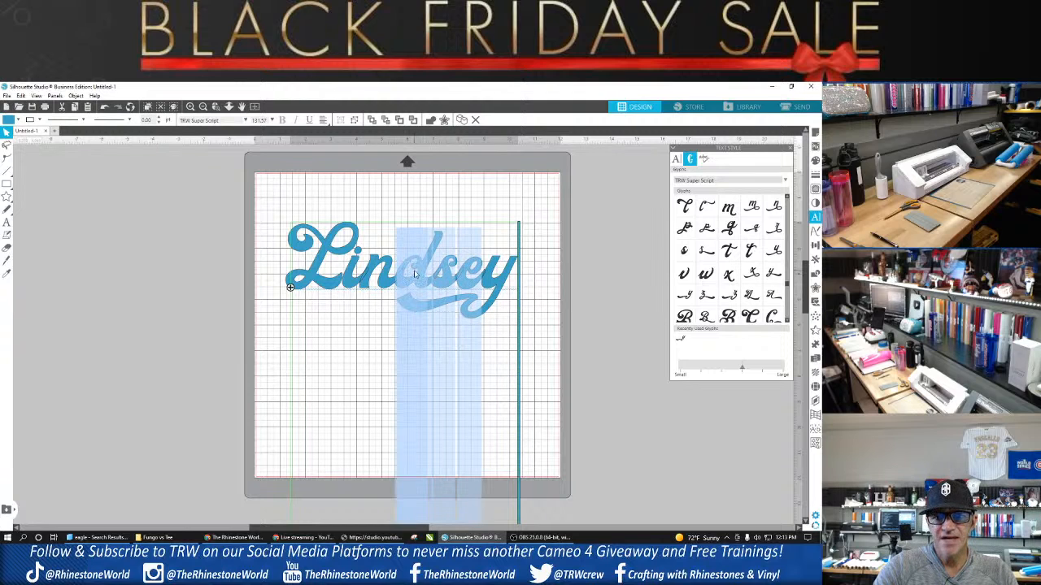
pyautogui.doubleClick(437, 251)
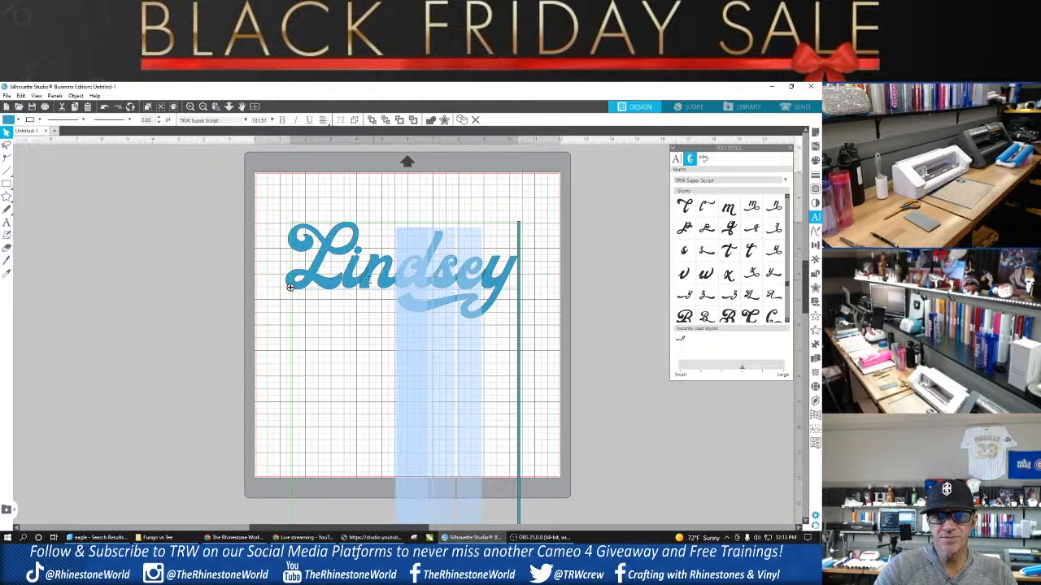
pyautogui.click(370, 281)
pyautogui.click(438, 237)
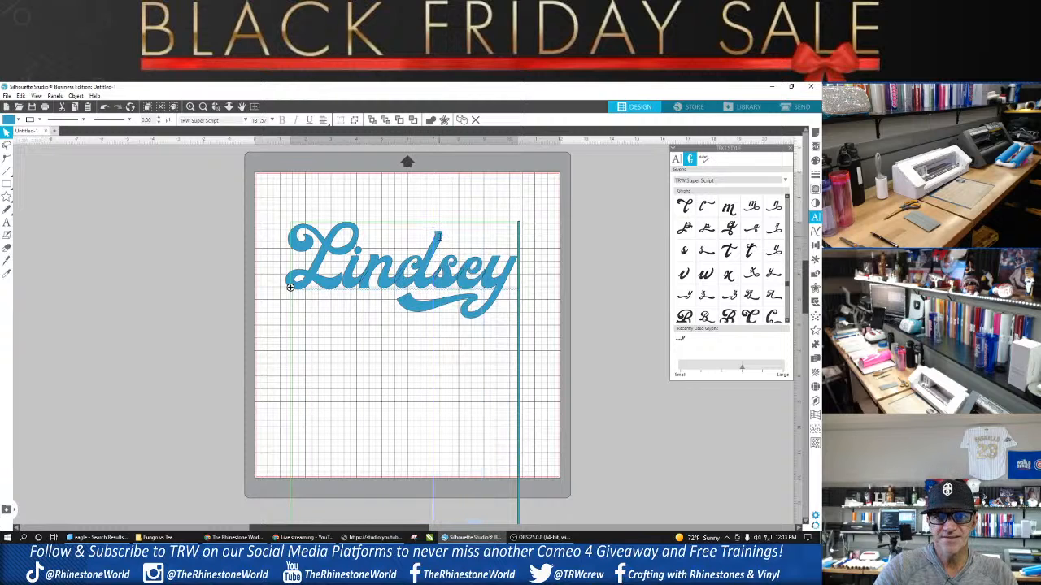
pyautogui.click(291, 287)
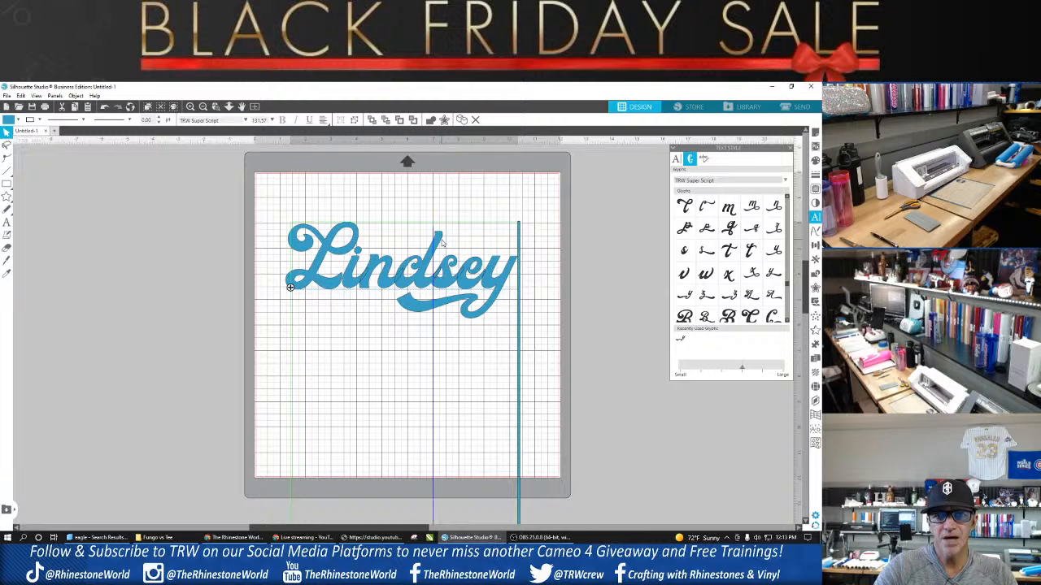
# Step: Delete the last four letters of the name, d, s, e and y
pyautogui.doubleClick(424, 253)
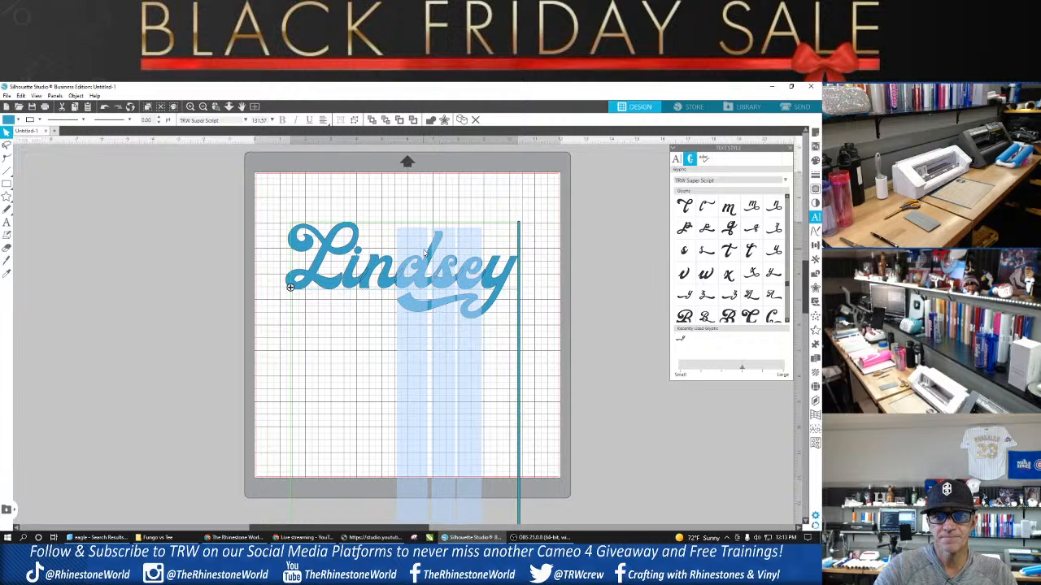
pyautogui.press('BackSpace')
pyautogui.press('BackSpace')
pyautogui.press('BackSpace')
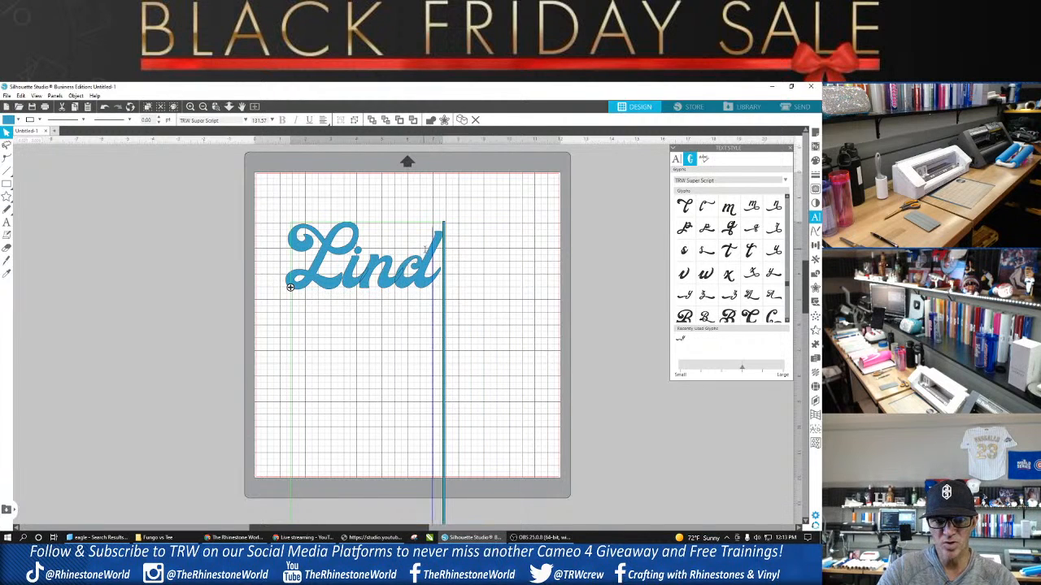
pyautogui.press('BackSpace')
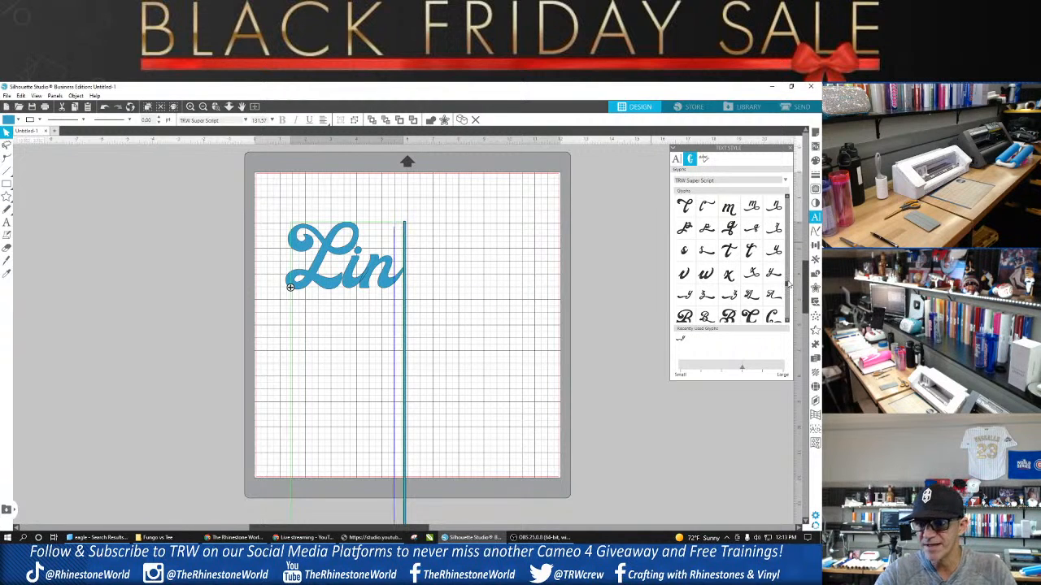
# Step: Insert the TRW Super Script alternate d whose looped ascender sweeps left above the preceding letters
pyautogui.scroll(-1, 787, 285)
pyautogui.scroll(-5, 787, 286)
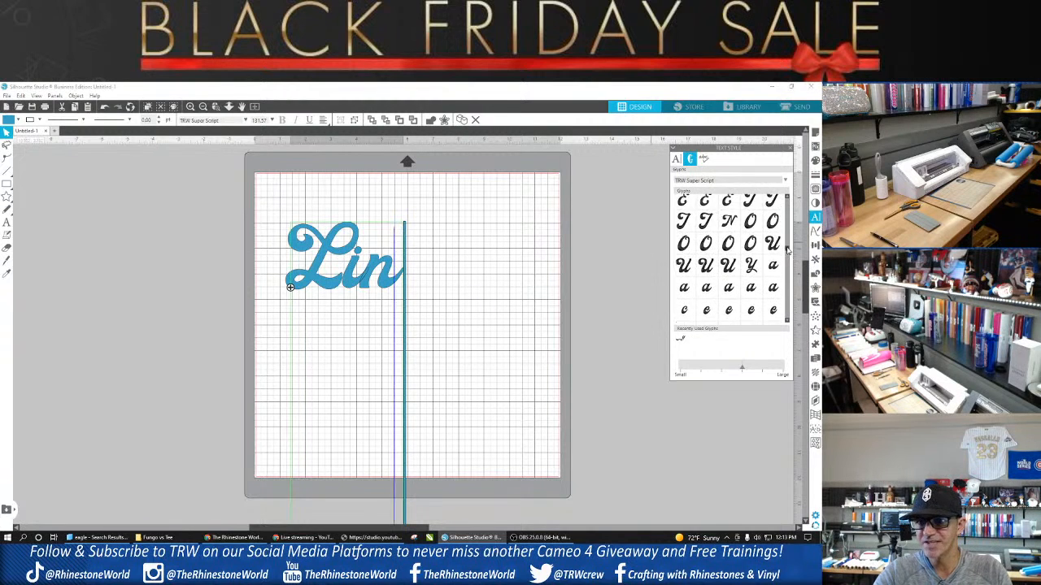
pyautogui.scroll(6, 787, 226)
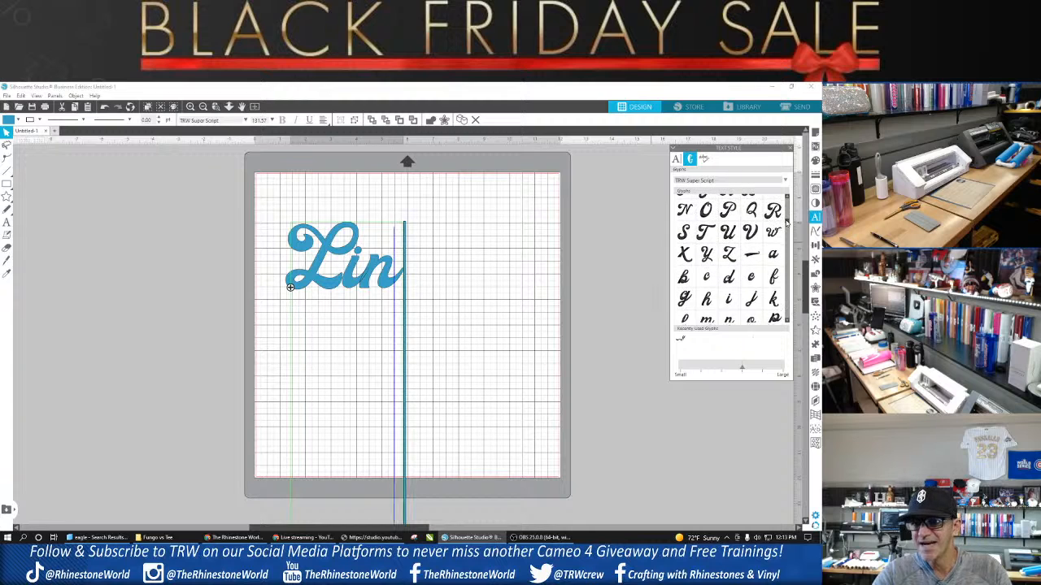
pyautogui.moveTo(788, 210); pyautogui.dragTo(795, 271)
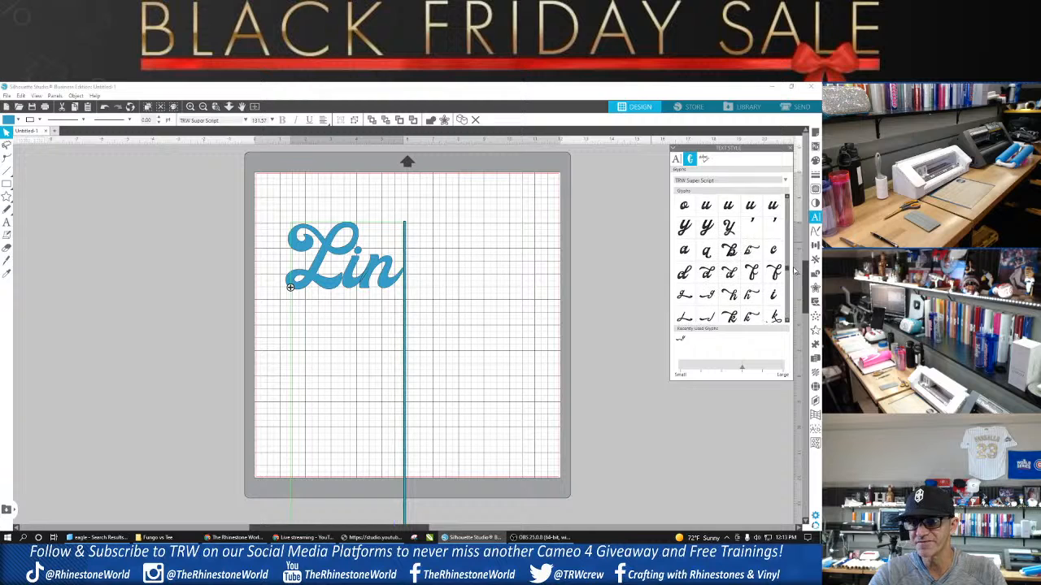
pyautogui.click(730, 274)
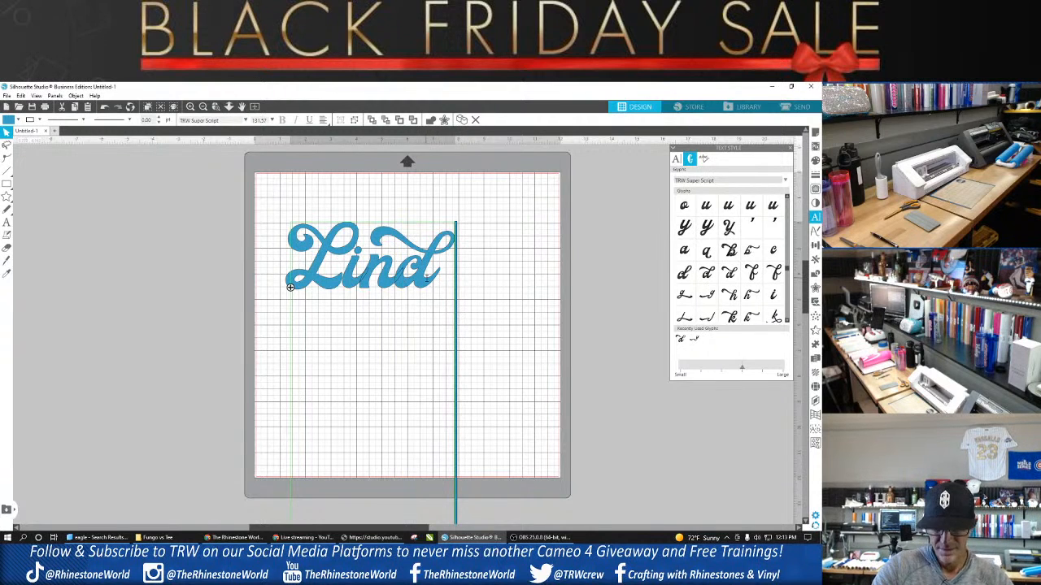
# Step: Complete the name with the standard letters s, e and y, and finish editing the text
pyautogui.write('s')
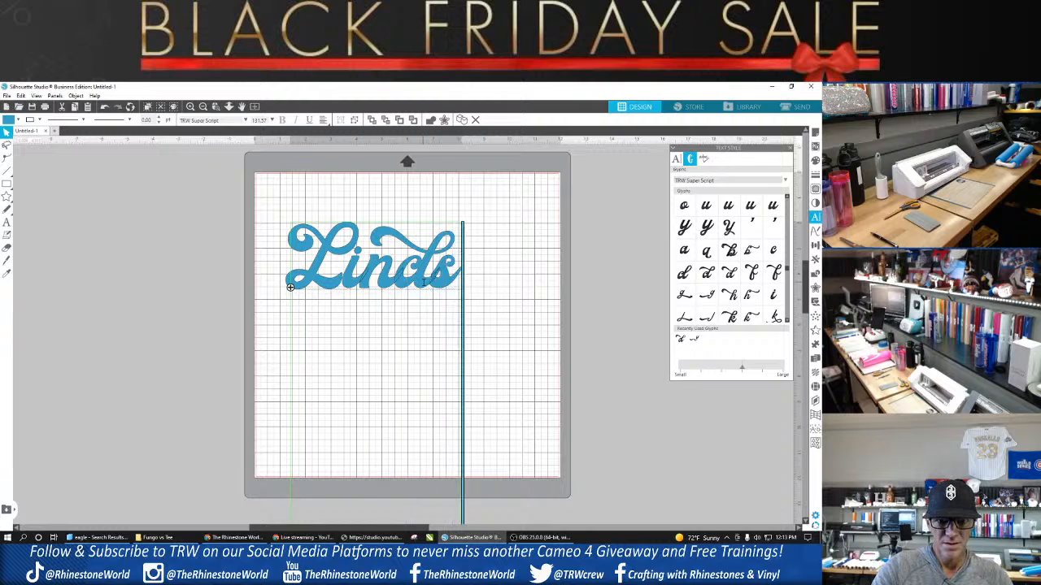
pyautogui.write('ey')
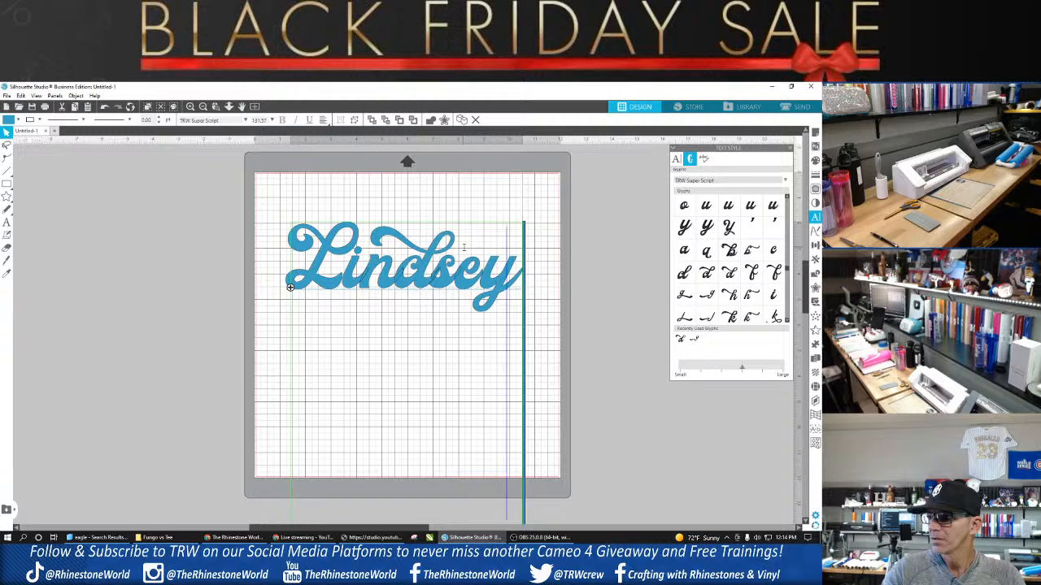
pyautogui.click(614, 243)
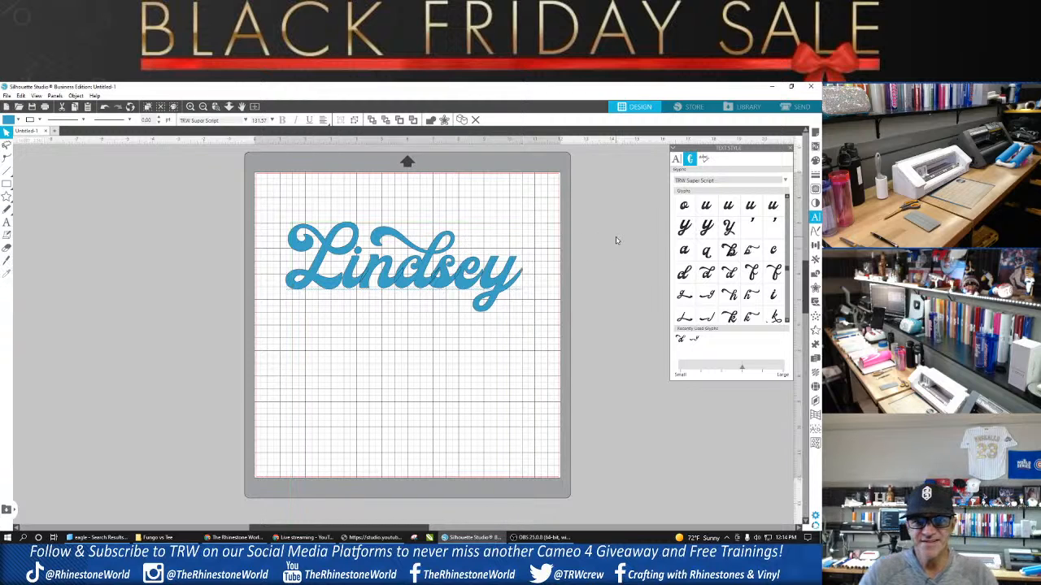
# Step: Ungroup the finished script name into individual letter shapes
pyautogui.click(466, 281)
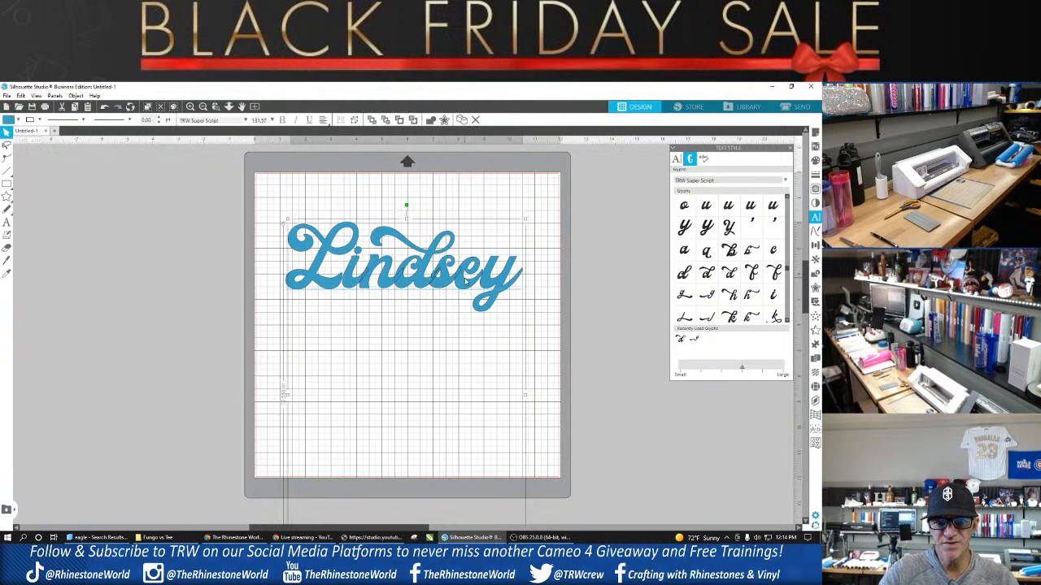
pyautogui.rightClick(466, 281)
pyautogui.click(489, 434)
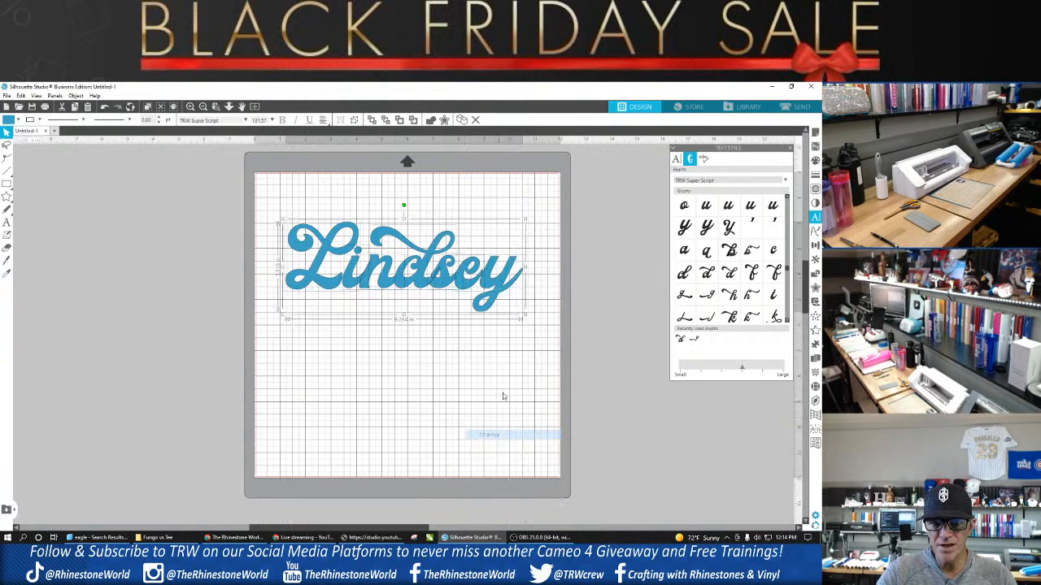
pyautogui.scroll(3, 504, 280)
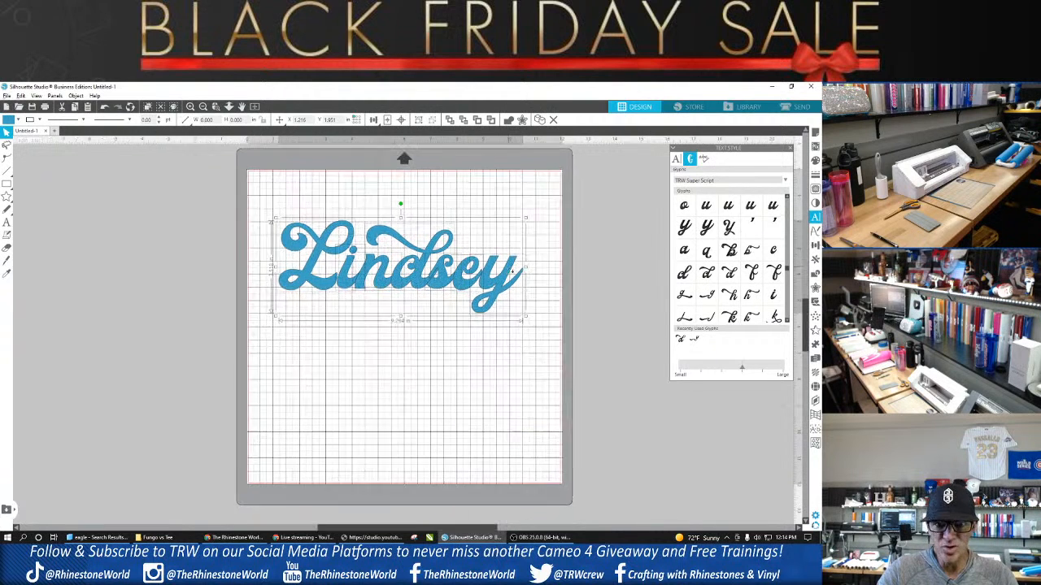
pyautogui.scroll(2, 506, 278)
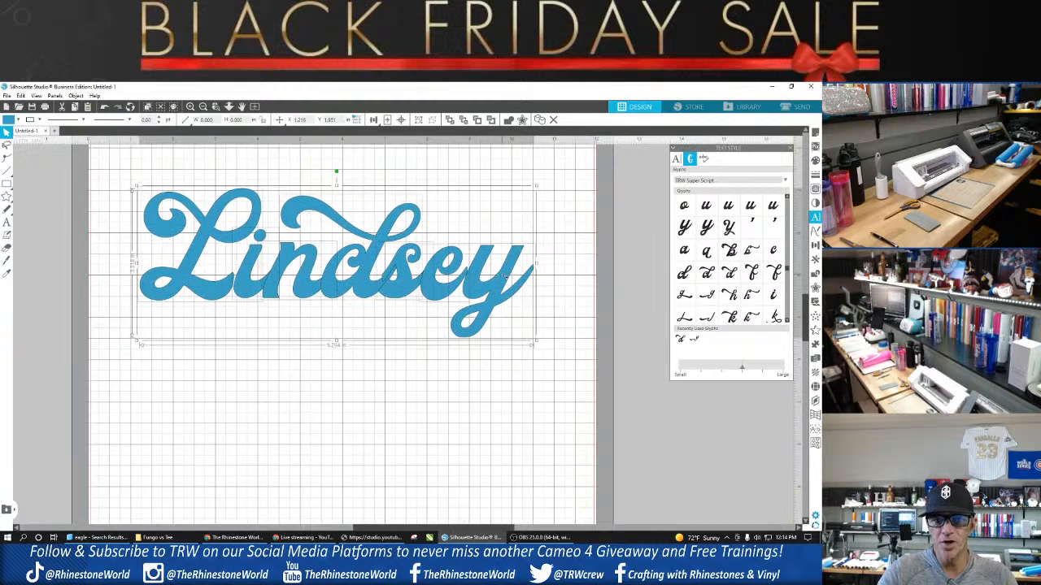
# Step: Nudge the final y slightly left against the e and fine-tune the overlap between the d and s
pyautogui.click(603, 286)
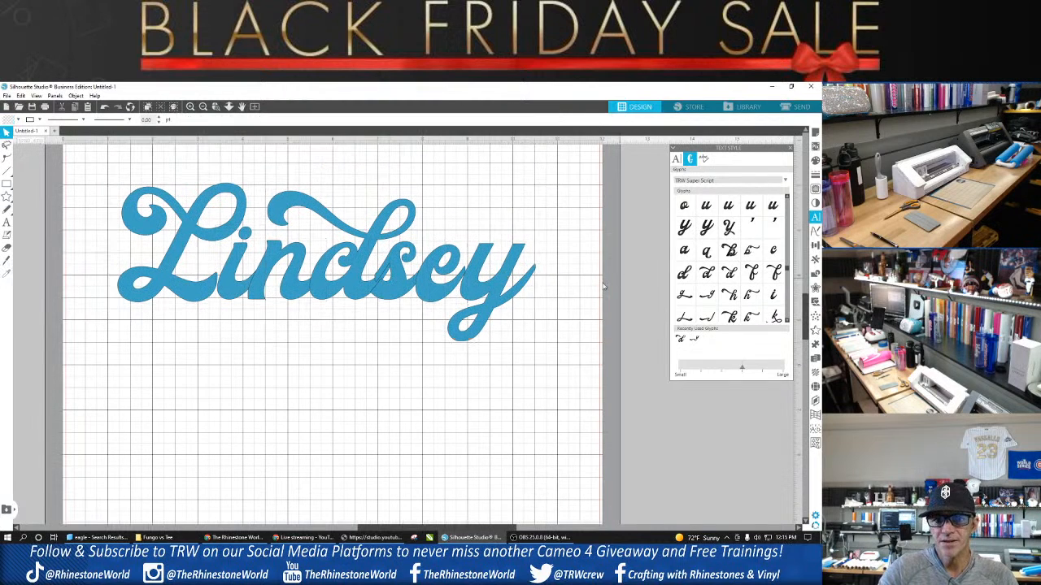
pyautogui.moveTo(493, 296); pyautogui.dragTo(488, 296)
pyautogui.click(374, 299)
pyautogui.moveTo(385, 294); pyautogui.dragTo(391, 294)
pyautogui.click(390, 296)
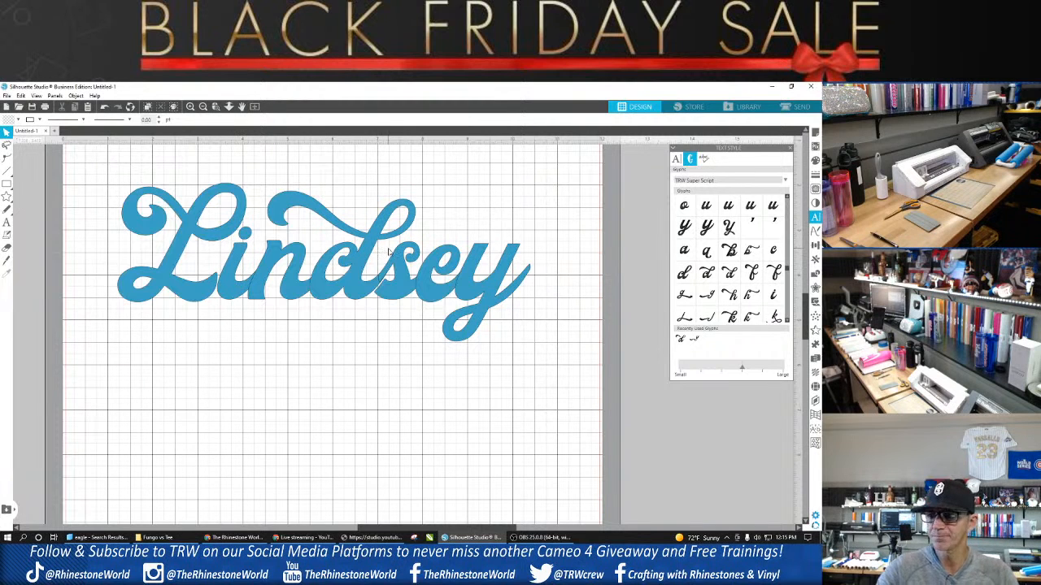
# Step: Select all letters of the name and weld them into one continuous shape
pyautogui.scroll(1, 405, 273)
pyautogui.moveTo(548, 172); pyautogui.dragTo(125, 404)
pyautogui.rightClick(294, 297)
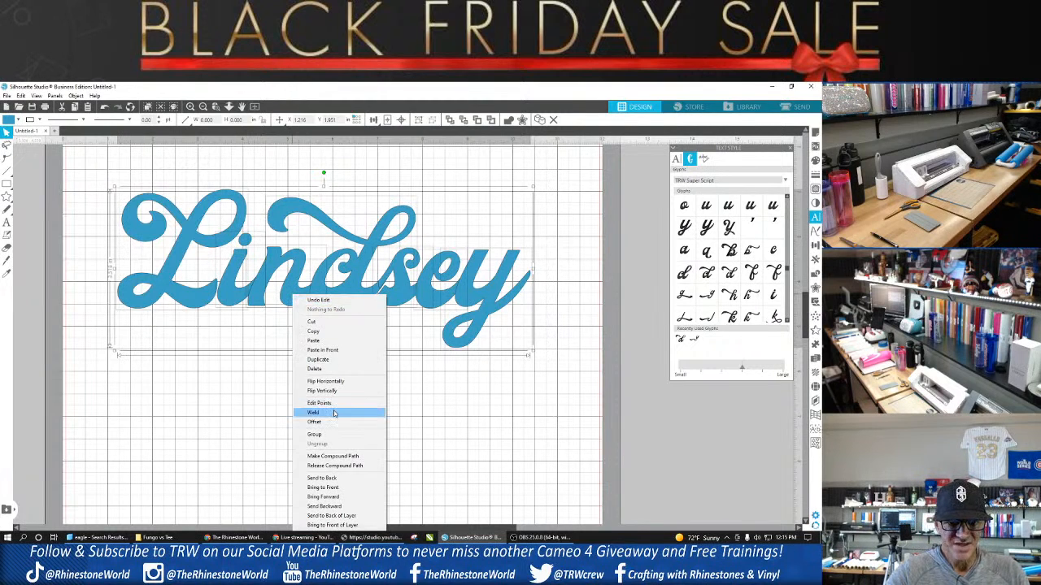
pyautogui.click(314, 412)
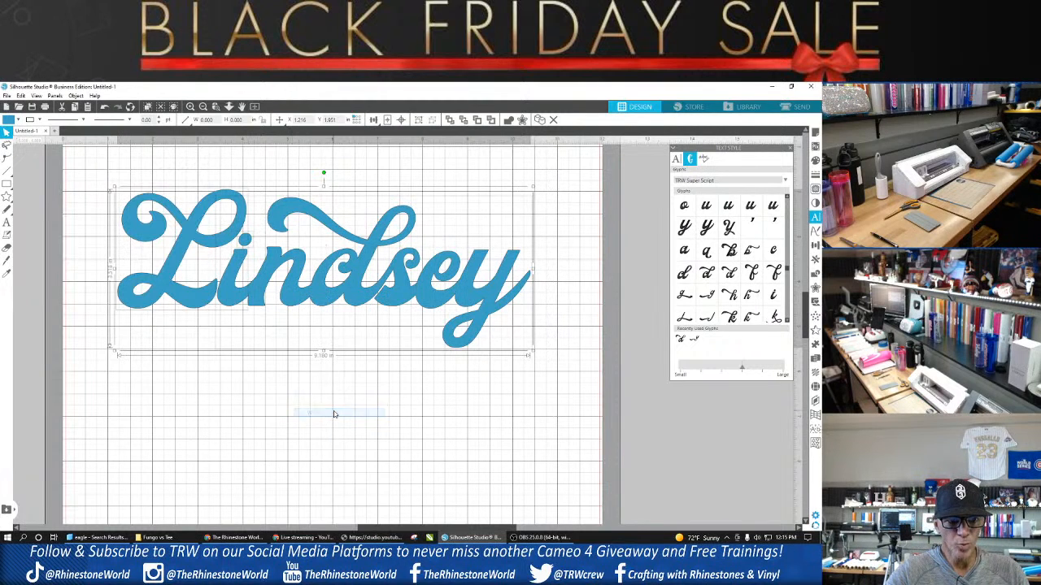
pyautogui.rightClick(211, 298)
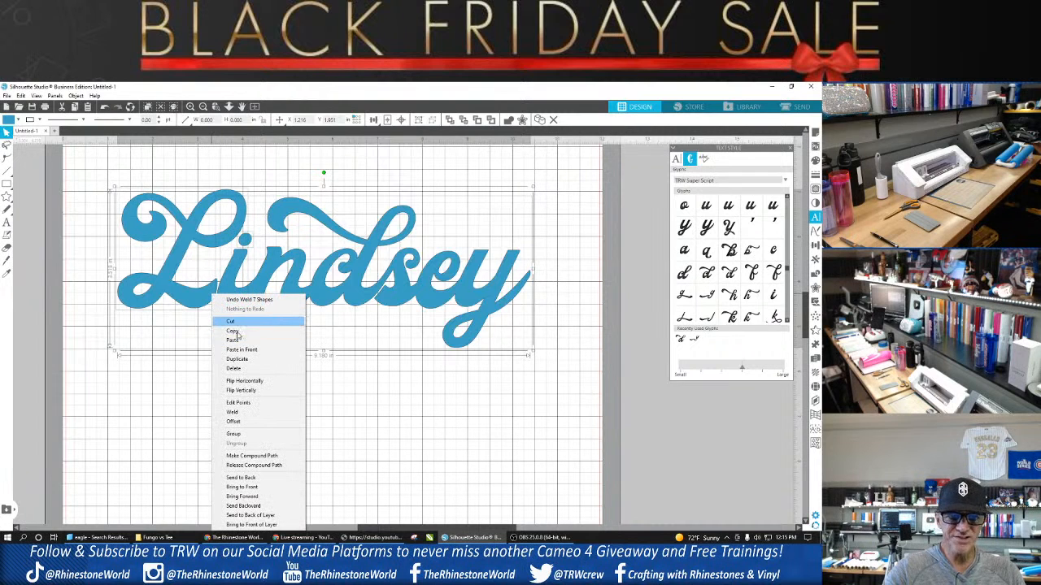
pyautogui.click(253, 435)
pyautogui.click(241, 393)
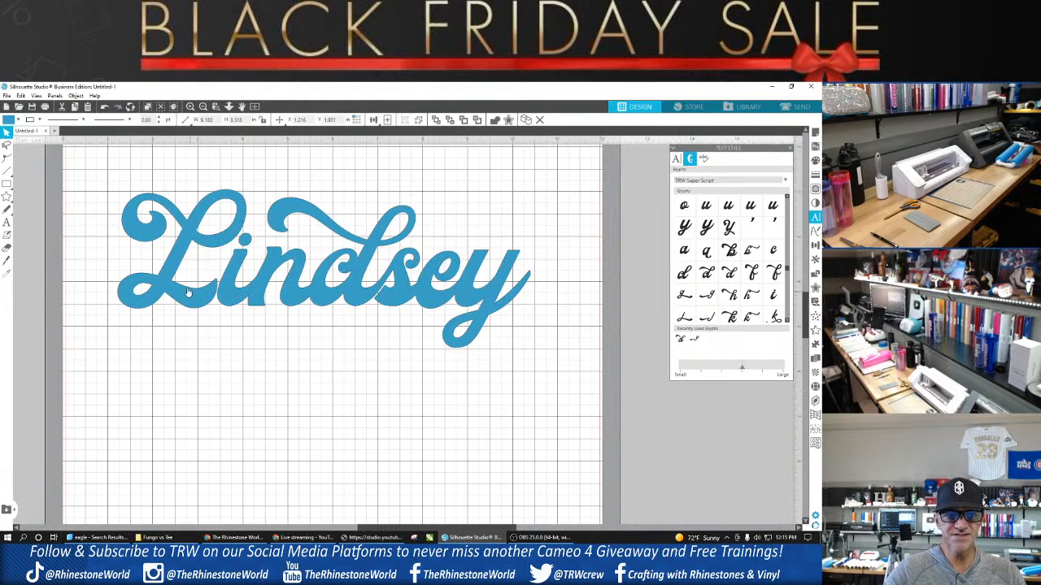
# Step: Shift the welded name slightly right and down, and scale it proportionally to about 6 in wide
pyautogui.moveTo(187, 292); pyautogui.dragTo(204, 298)
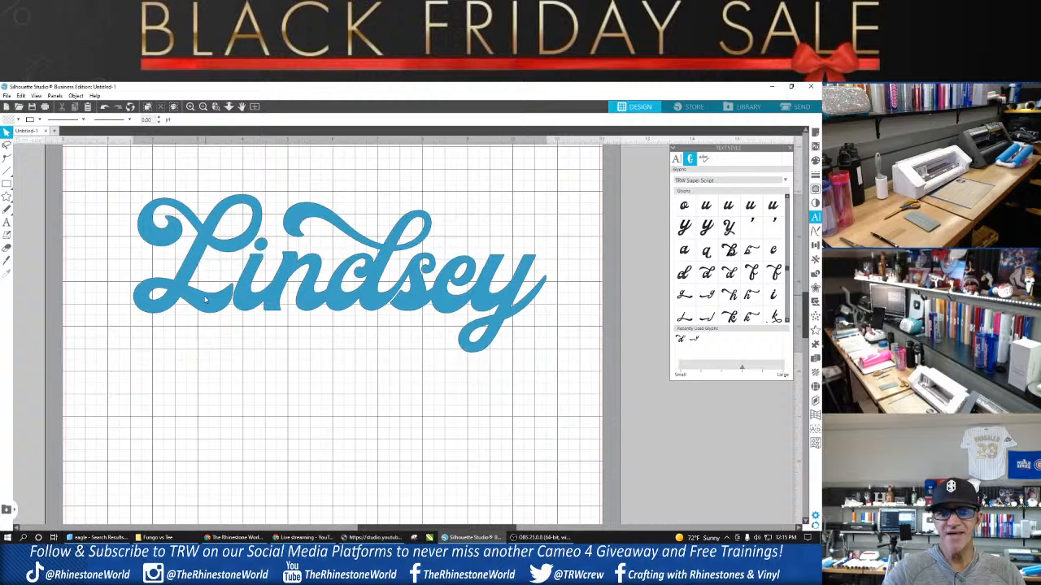
pyautogui.click(417, 298)
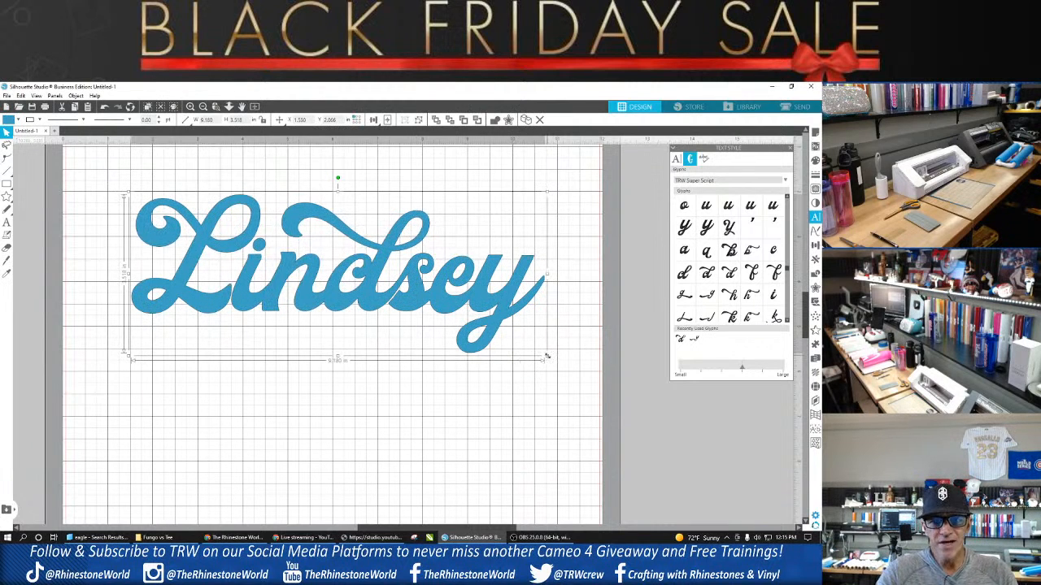
pyautogui.moveTo(547, 356); pyautogui.dragTo(407, 301)
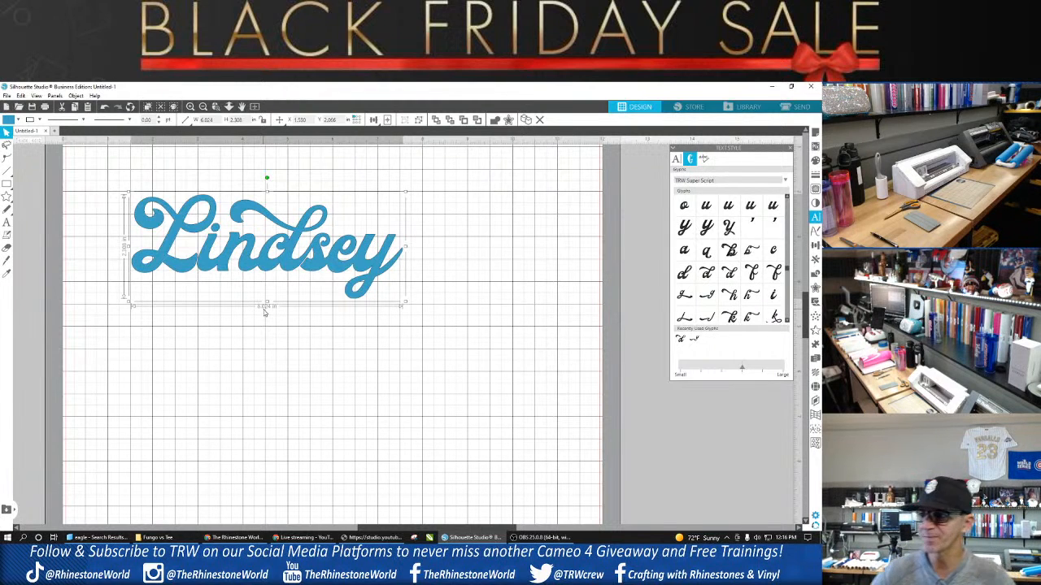
# Step: Move the welded name up into the upper-left corner of the cutting mat
pyautogui.moveTo(372, 273)
pyautogui.mouseDown()
pyautogui.moveTo(338, 257)
pyautogui.moveTo(354, 263)
pyautogui.mouseUp()
pyautogui.scroll(3, 354, 264)
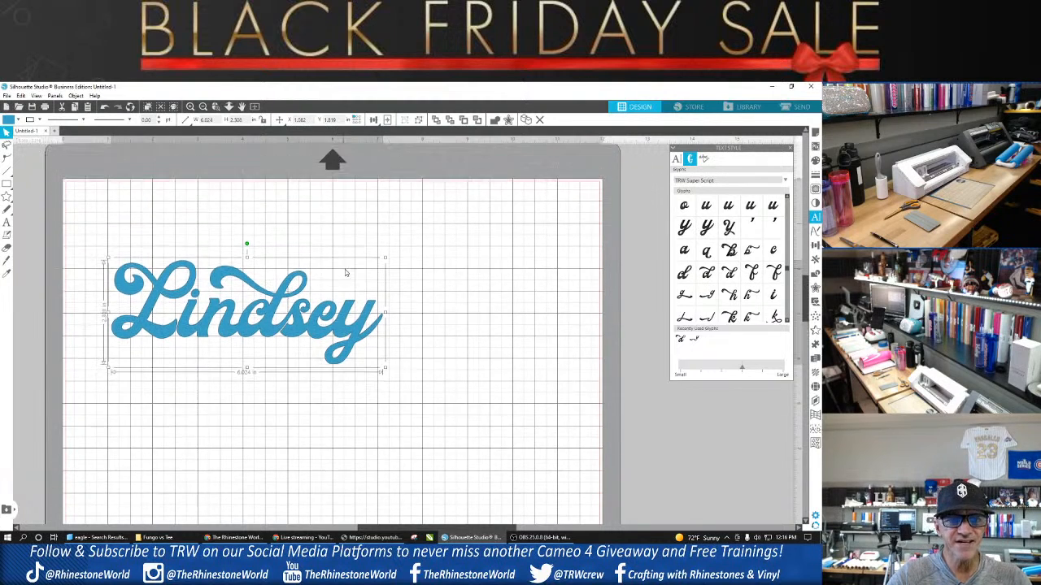
pyautogui.moveTo(343, 337); pyautogui.dragTo(327, 303)
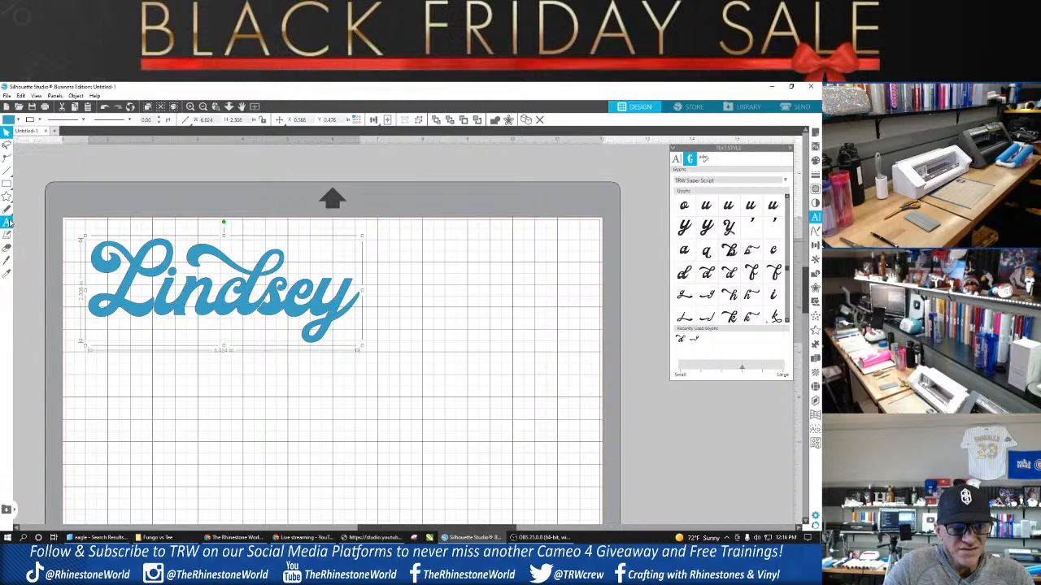
# Step: Draw a rectangle about 6.5 in wide and 2.8 in high enclosing the whole name
pyautogui.click(7, 183)
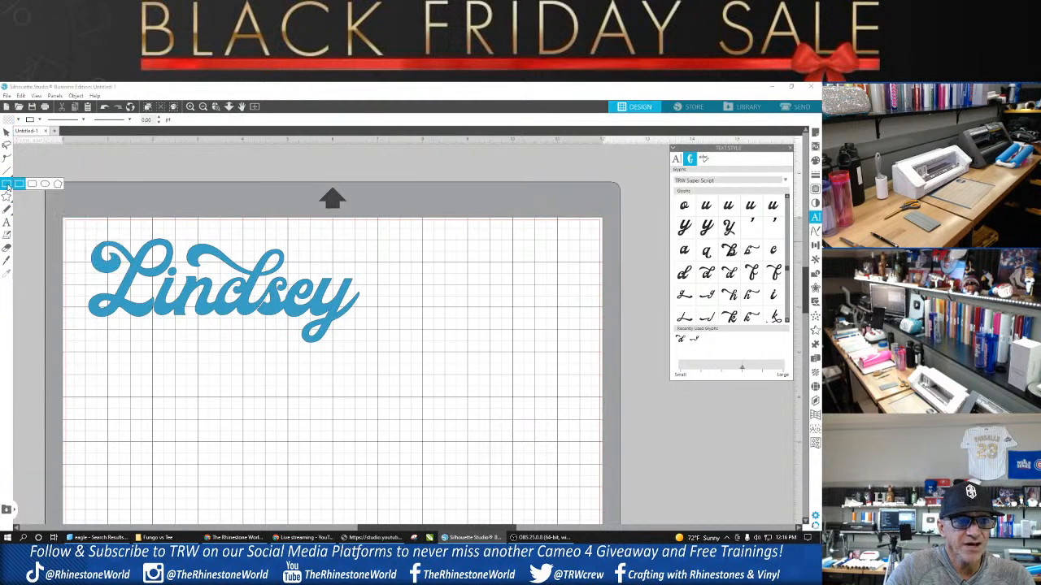
pyautogui.moveTo(8, 198)
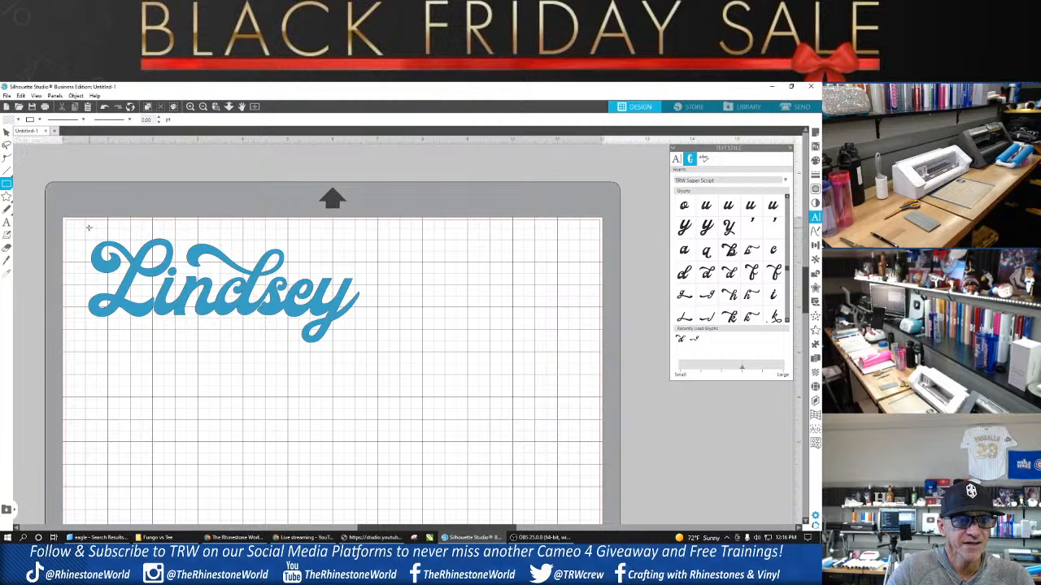
pyautogui.moveTo(78, 230); pyautogui.dragTo(371, 357)
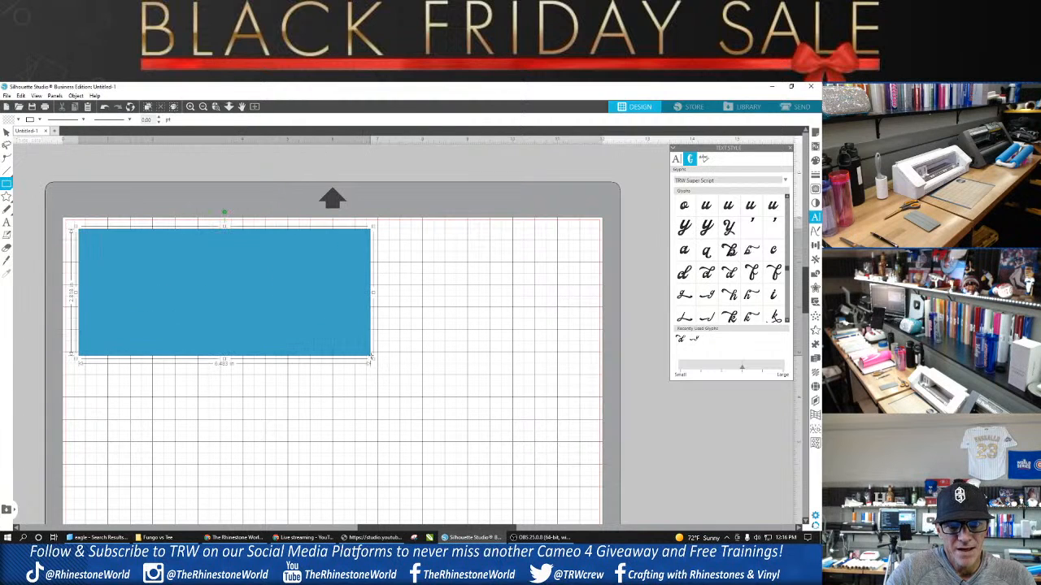
# Step: Send the rectangle behind the name and nudge it slightly up and left so it frames the lettering evenly
pyautogui.rightClick(343, 317)
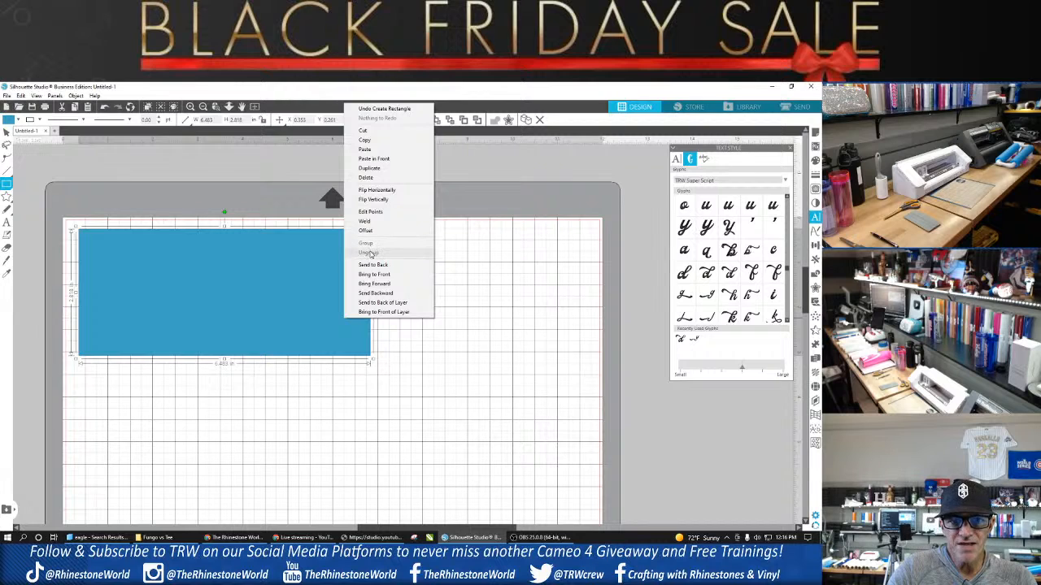
pyautogui.click(374, 292)
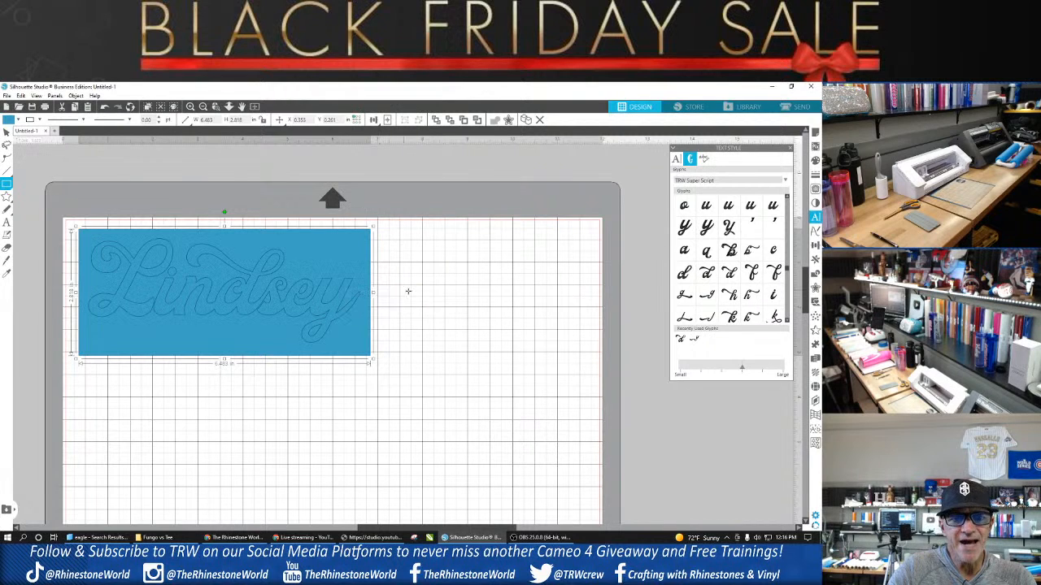
pyautogui.click(7, 133)
pyautogui.moveTo(237, 337); pyautogui.dragTo(236, 333)
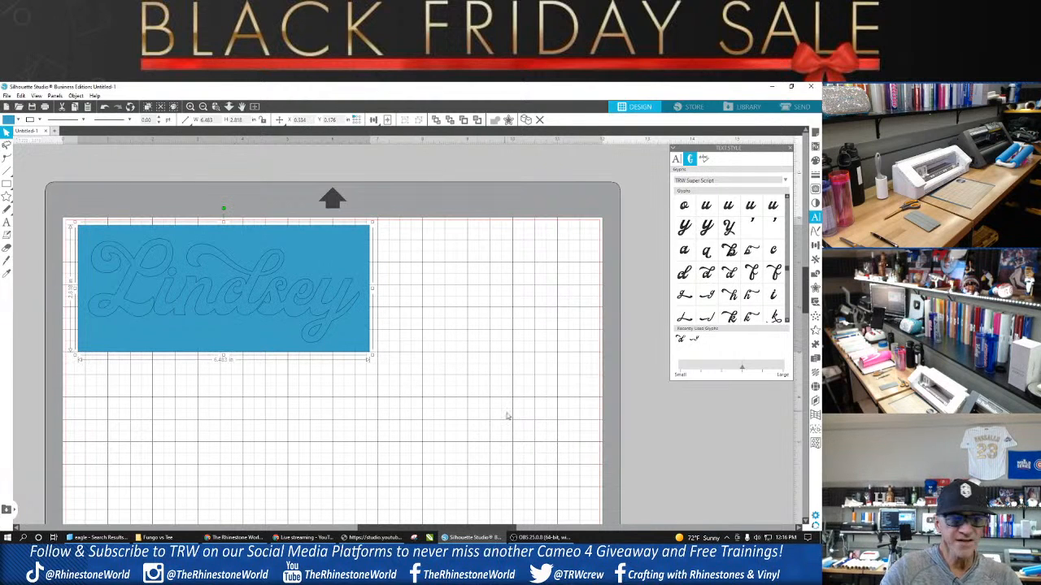
# Step: Move the framed name closer to the mat's upper-left corner and set the design up for sending with the Cut action
pyautogui.moveTo(445, 398); pyautogui.dragTo(74, 218)
pyautogui.moveTo(118, 275); pyautogui.dragTo(111, 271)
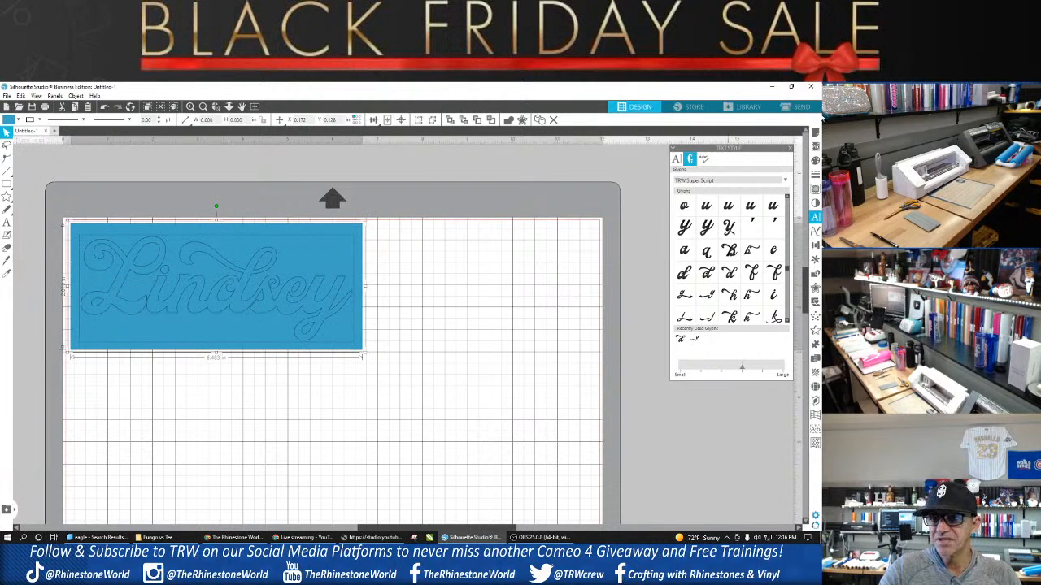
pyautogui.click(802, 108)
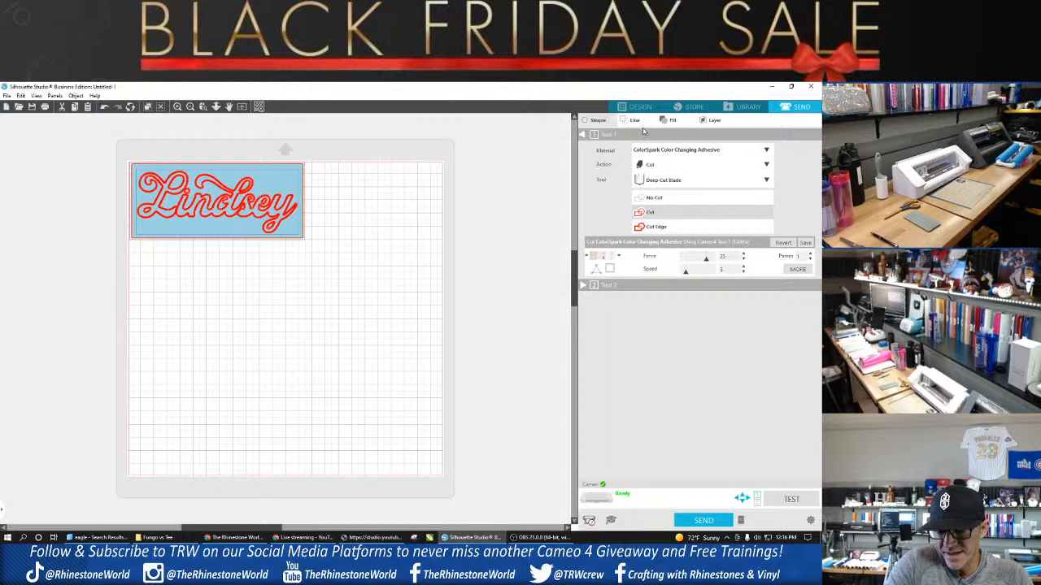
pyautogui.click(709, 166)
pyautogui.click(708, 194)
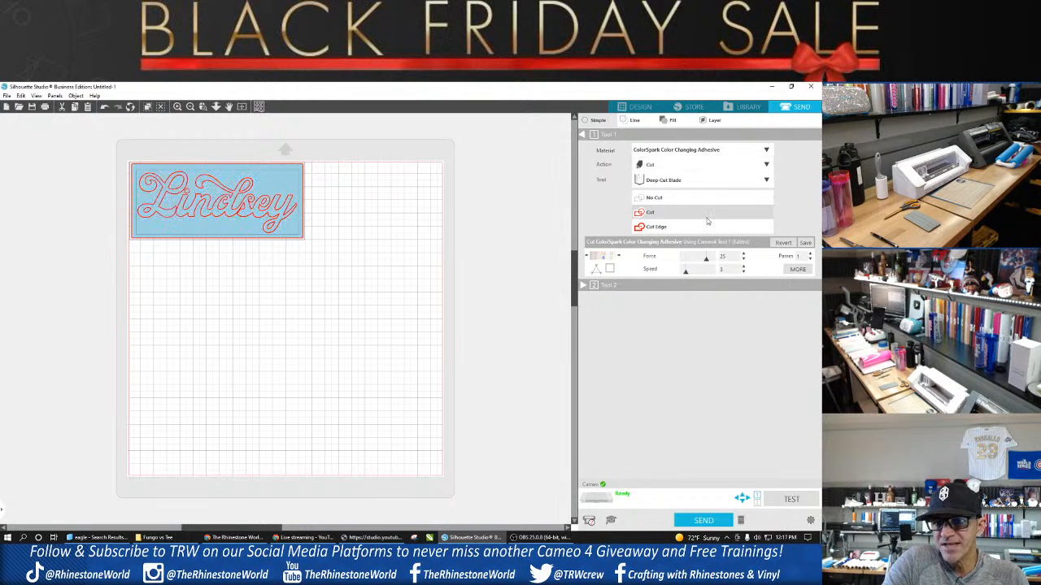
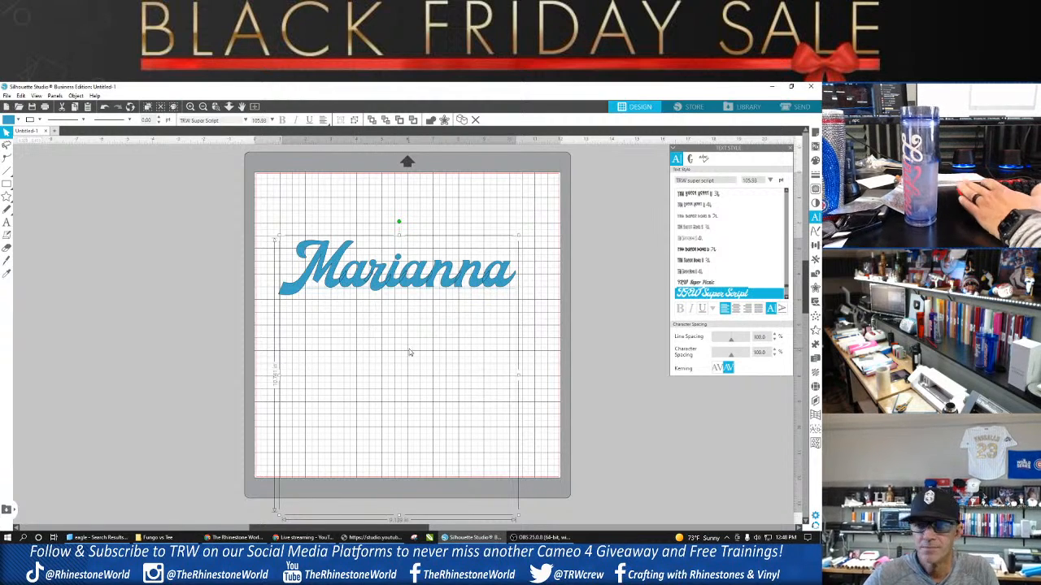
# Step: Shift the new name text slightly up and left on the mat and ungroup it into separate letters
pyautogui.moveTo(465, 281); pyautogui.dragTo(458, 273)
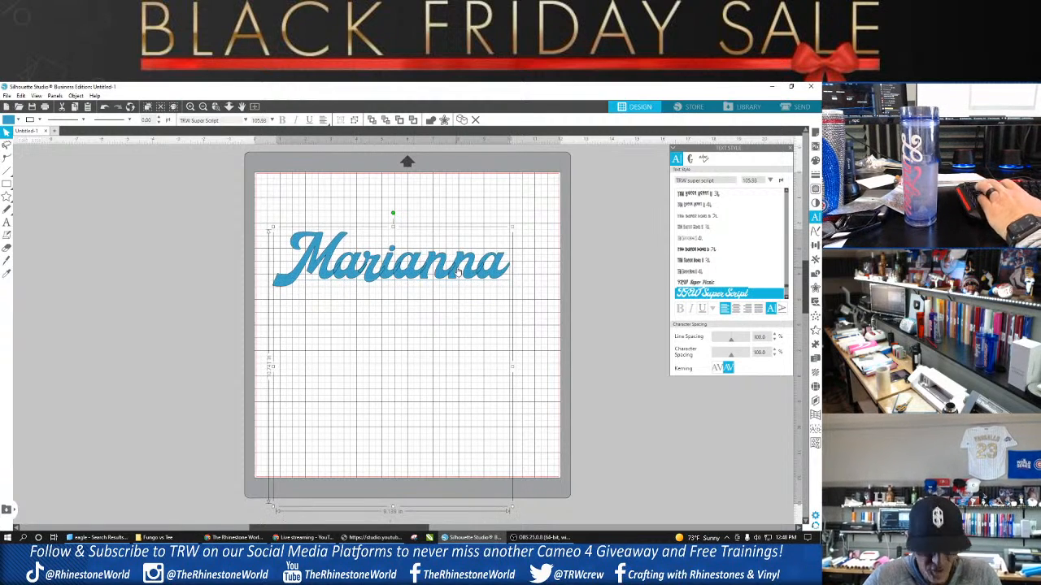
pyautogui.rightClick(457, 273)
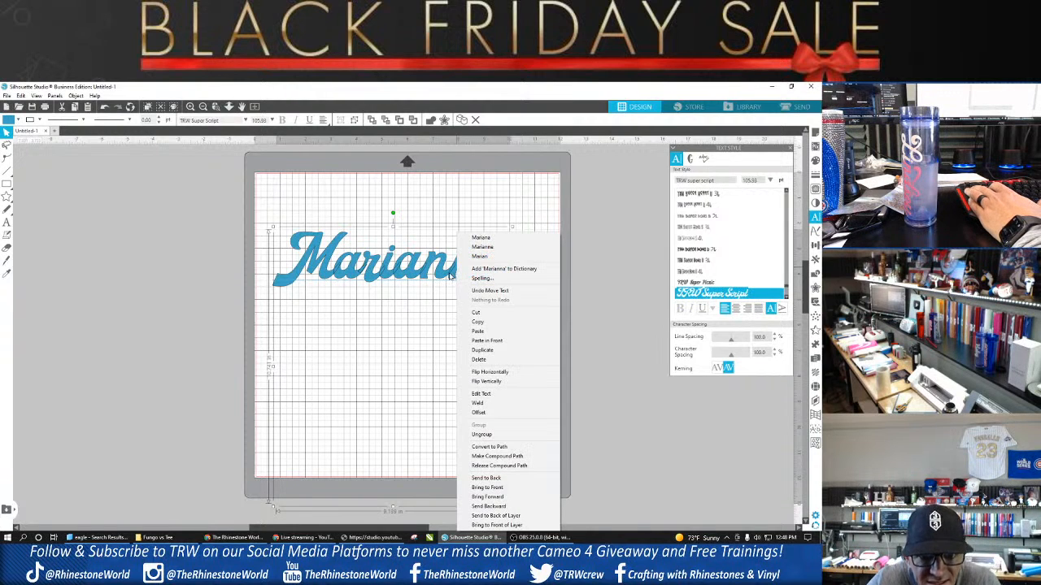
pyautogui.click(437, 291)
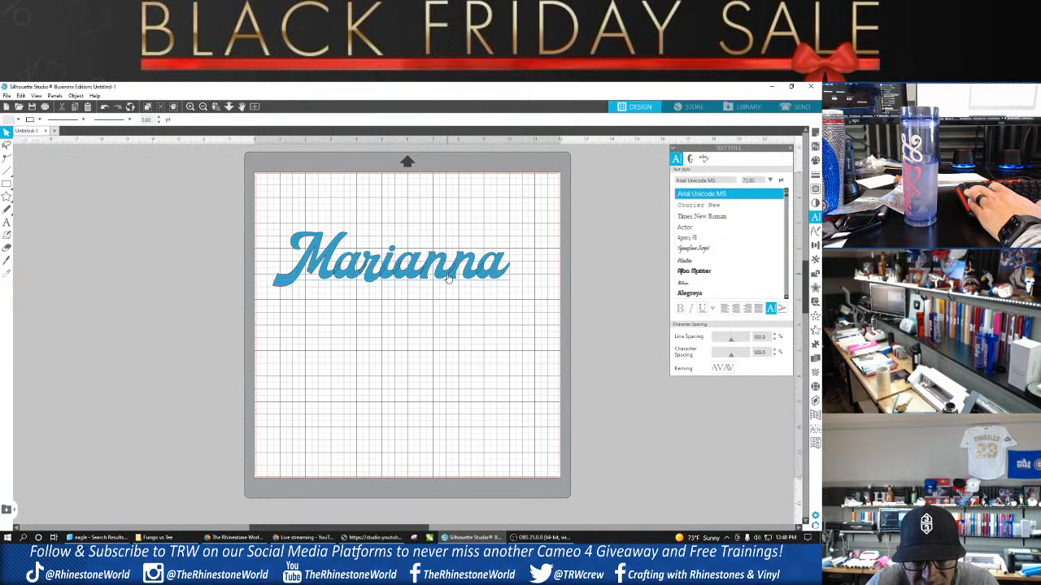
pyautogui.click(451, 277)
pyautogui.rightClick(452, 276)
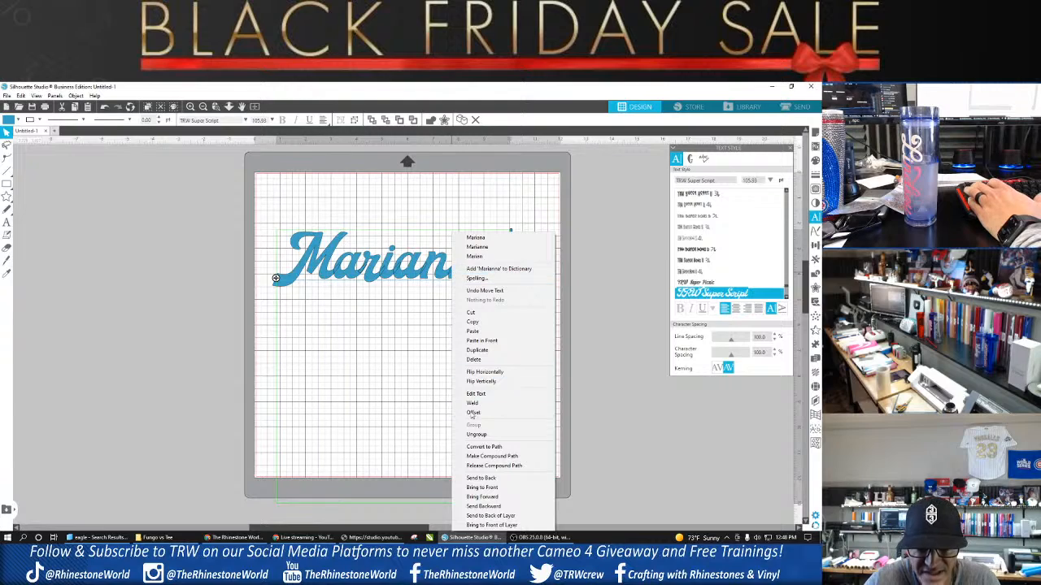
pyautogui.click(482, 435)
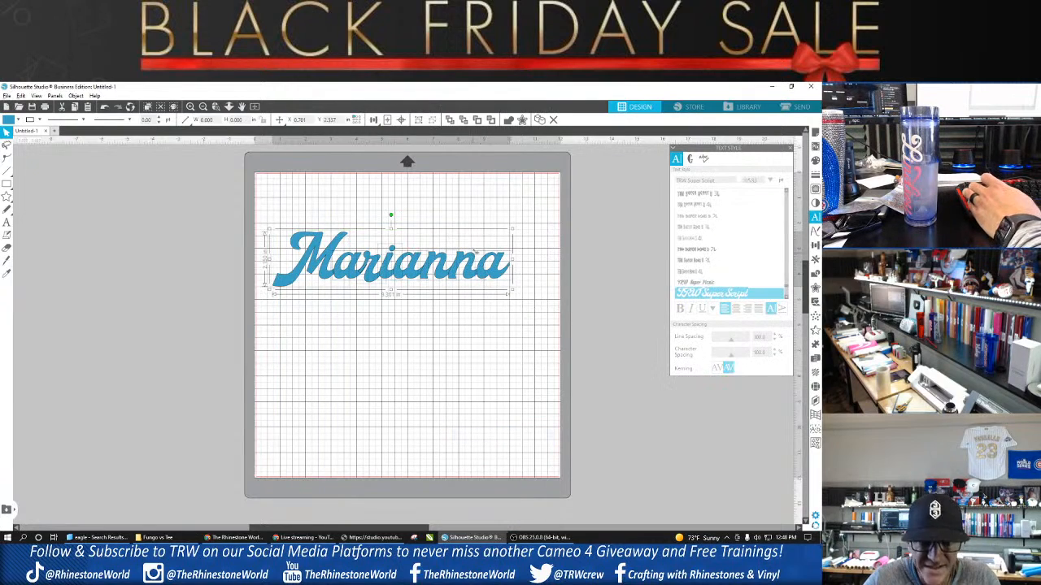
# Step: Tighten the spacing in the second half of the name by nudging letters slightly left so neighbouring strokes overlap
pyautogui.scroll(5, 474, 252)
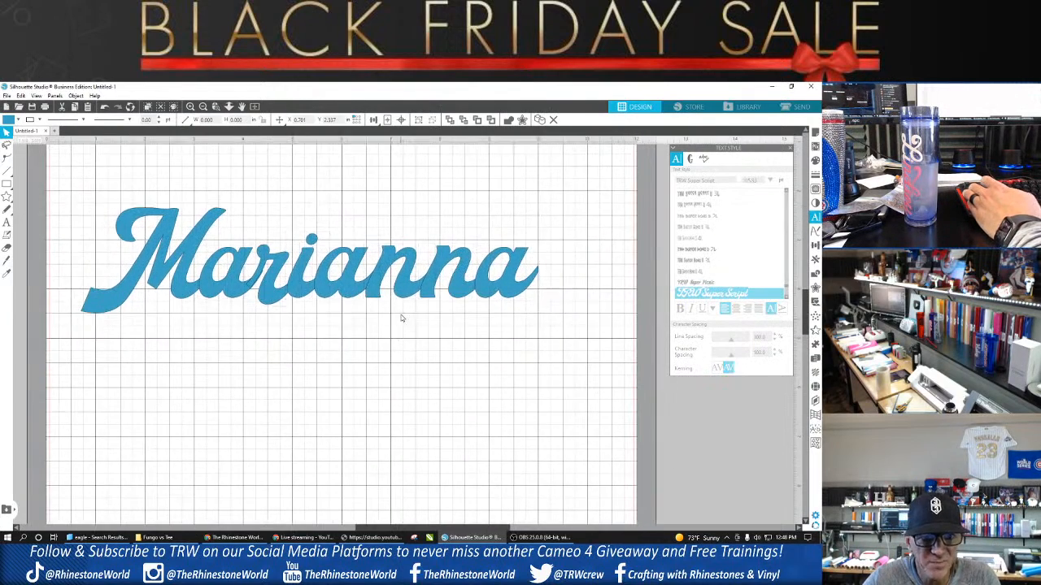
pyautogui.click(314, 294)
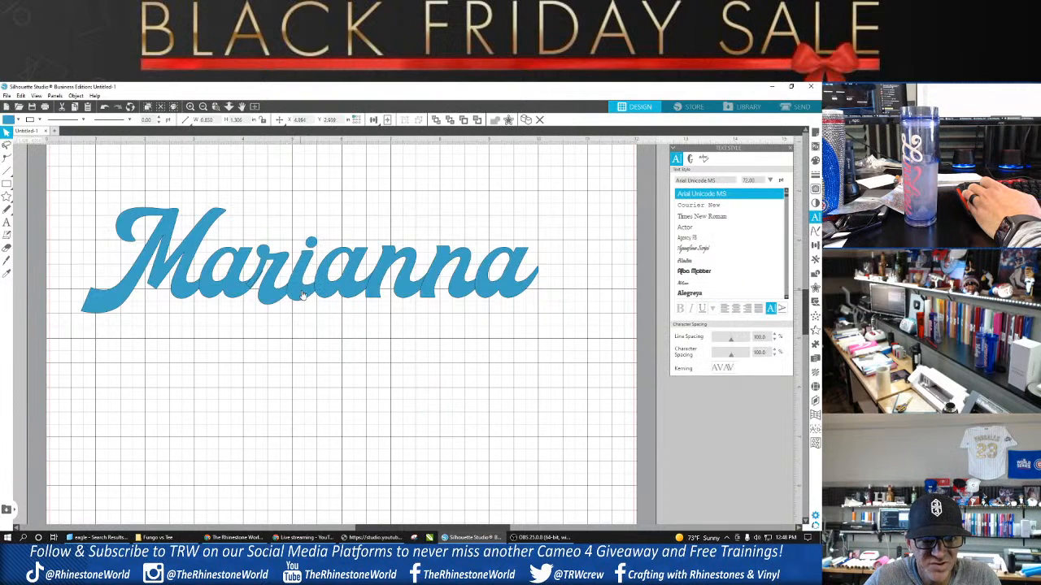
pyautogui.click(352, 293)
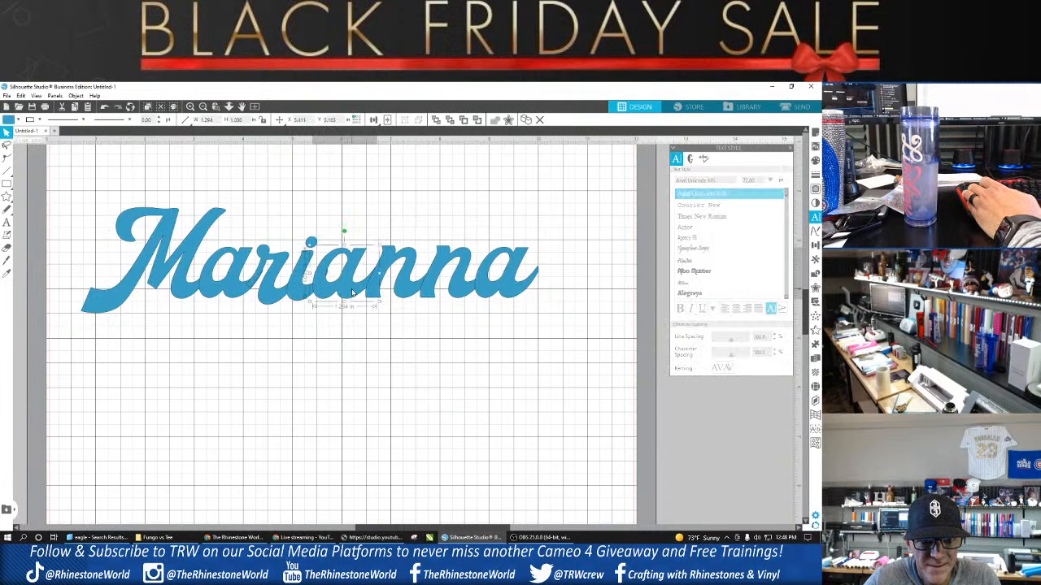
pyautogui.moveTo(358, 291); pyautogui.dragTo(502, 291)
pyautogui.press('Escape')
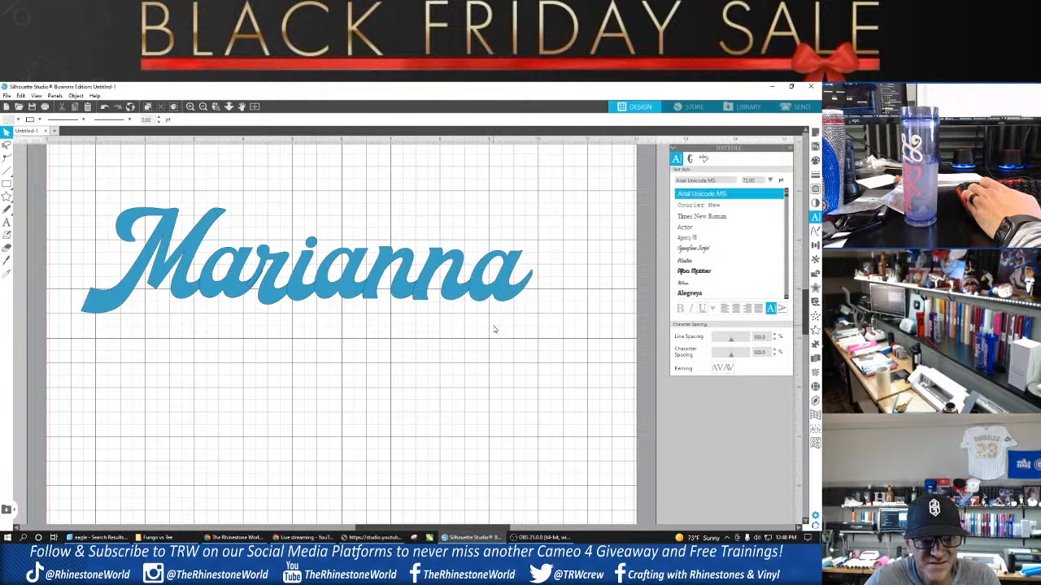
# Step: Select all the letters of the name and weld them into one continuous shape
pyautogui.moveTo(565, 369); pyautogui.dragTo(155, 248)
pyautogui.moveTo(126, 202); pyautogui.dragTo(127, 202)
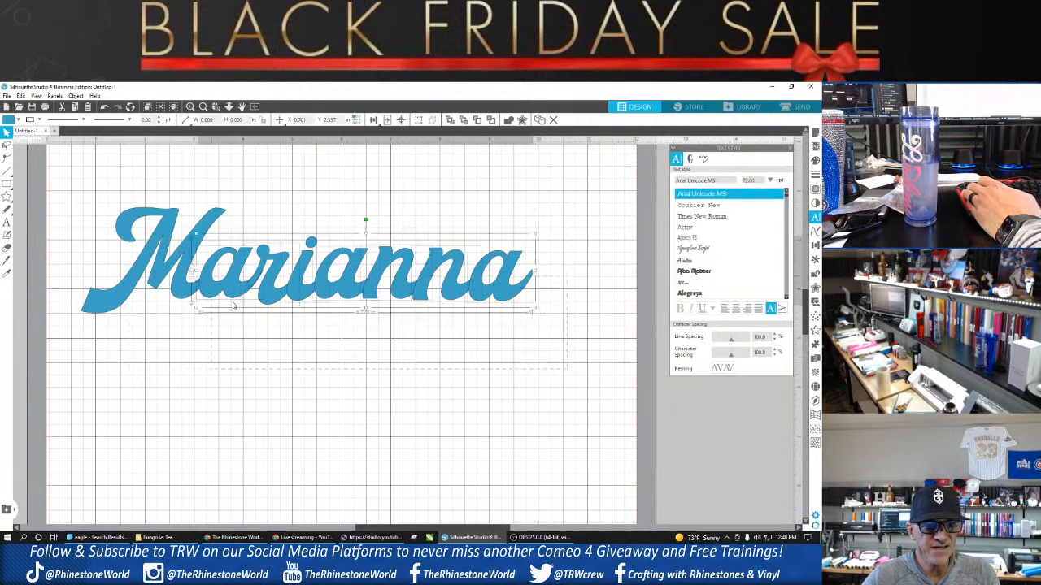
pyautogui.click(268, 299)
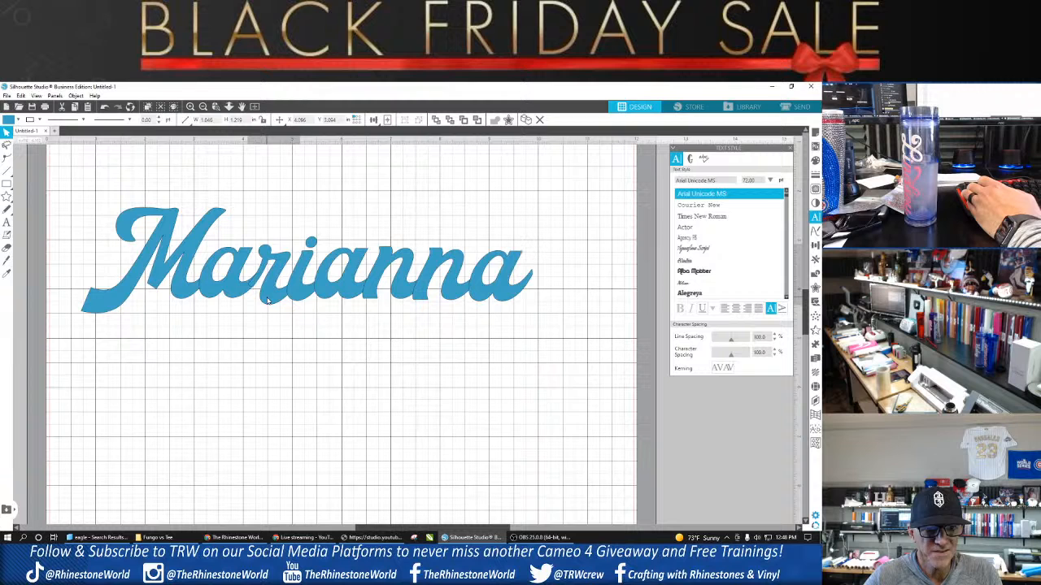
pyautogui.click(321, 343)
pyautogui.moveTo(550, 345); pyautogui.dragTo(193, 255)
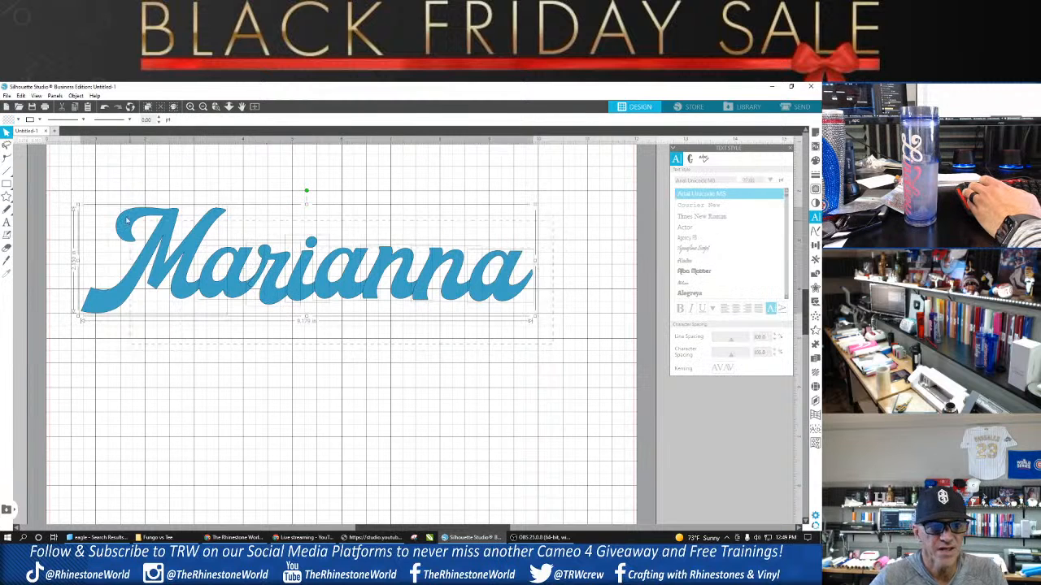
pyautogui.rightClick(193, 255)
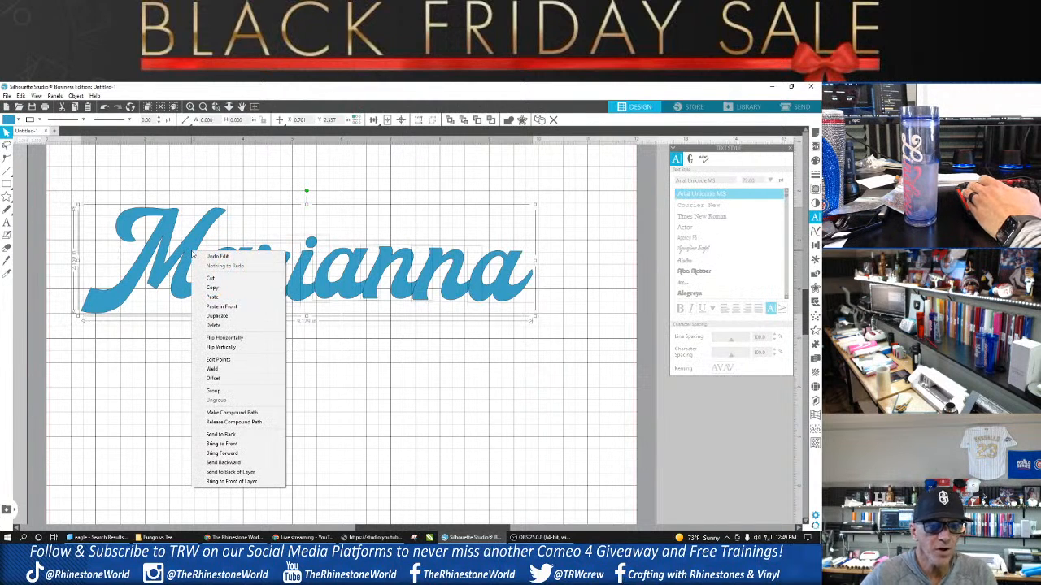
pyautogui.click(234, 370)
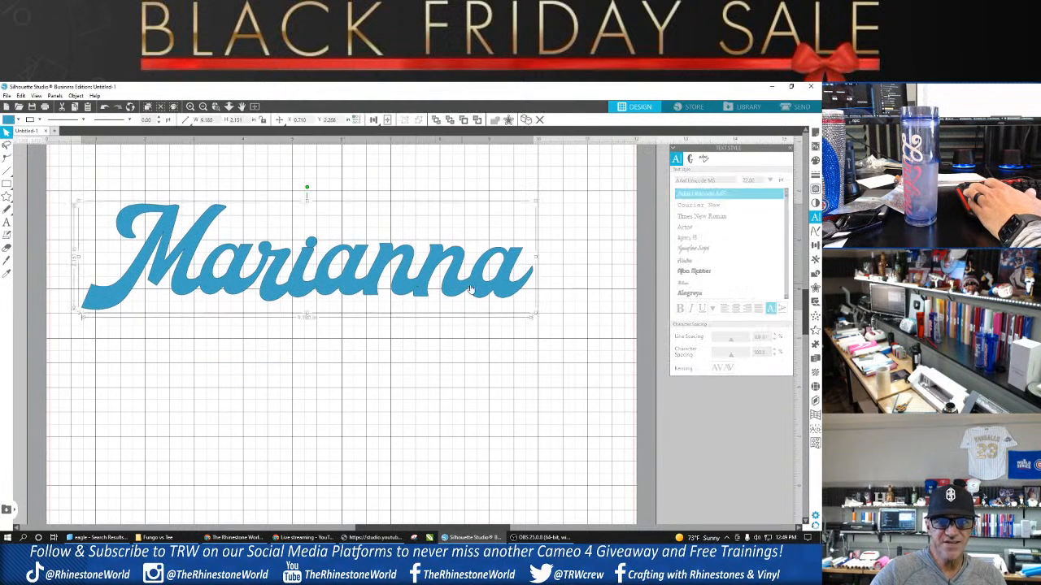
# Step: Stretch the welded name to about 9.25 in wide and combine the separate dot of the i with it into one object
pyautogui.moveTo(538, 263); pyautogui.dragTo(541, 267)
pyautogui.click(541, 267)
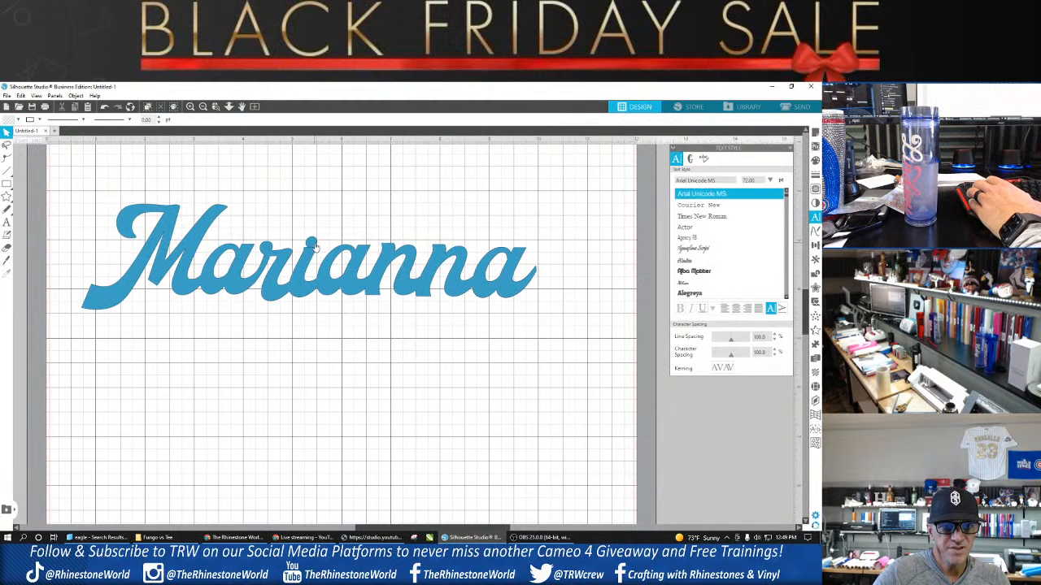
pyautogui.click(316, 242)
pyautogui.click(318, 260)
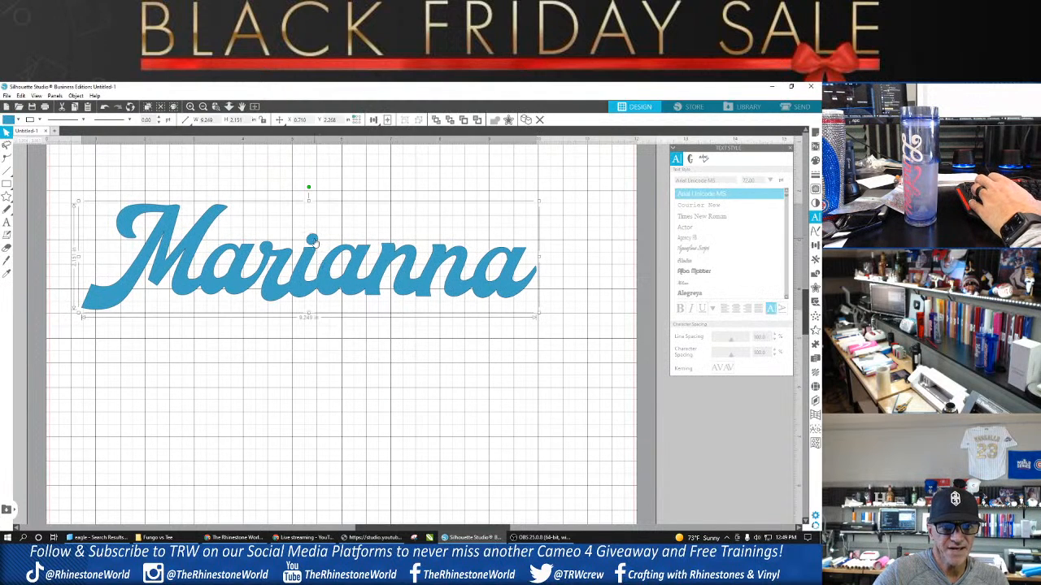
pyautogui.moveTo(407, 383); pyautogui.dragTo(277, 210)
pyautogui.rightClick(309, 238)
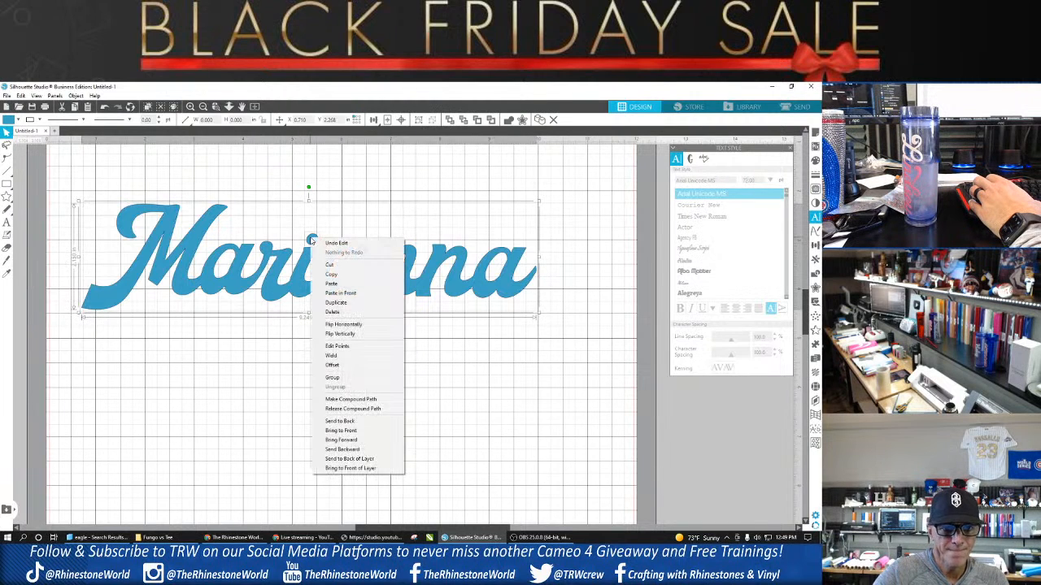
pyautogui.click(314, 379)
pyautogui.click(313, 400)
pyautogui.moveTo(326, 290); pyautogui.dragTo(327, 298)
pyautogui.click(312, 314)
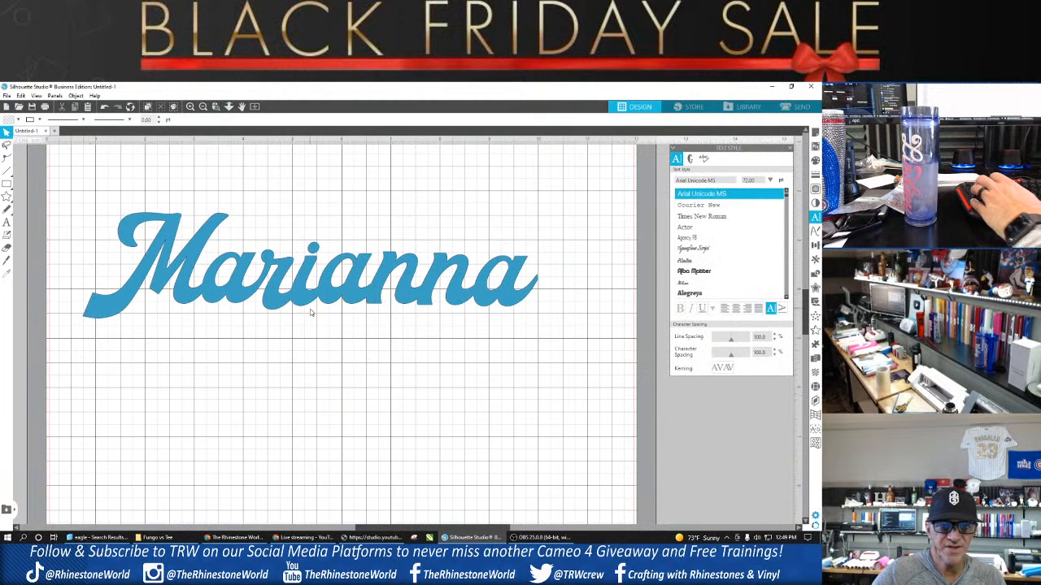
# Step: Narrow the name horizontally, scale it proportionally to about 5.8 in wide and 1.4 in high, and shift it right
pyautogui.click(511, 291)
pyautogui.moveTo(539, 265); pyautogui.dragTo(514, 266)
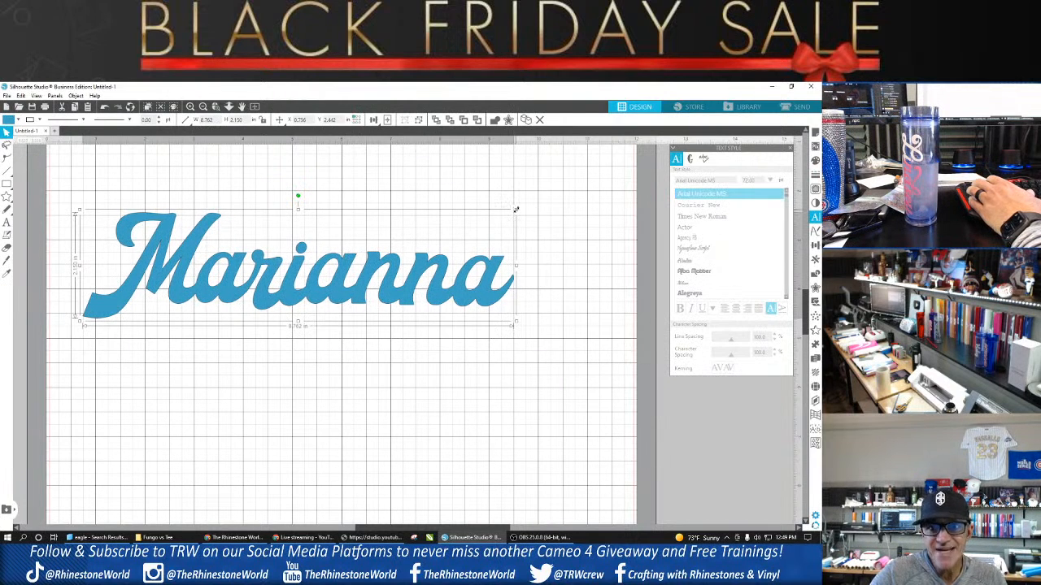
pyautogui.moveTo(515, 210); pyautogui.dragTo(372, 258)
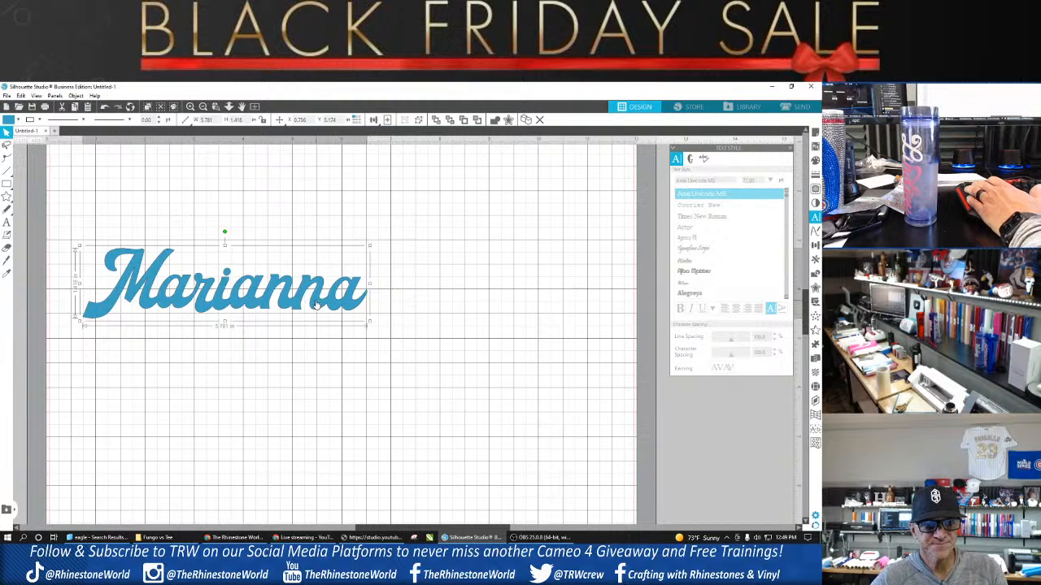
pyautogui.moveTo(317, 304); pyautogui.dragTo(363, 298)
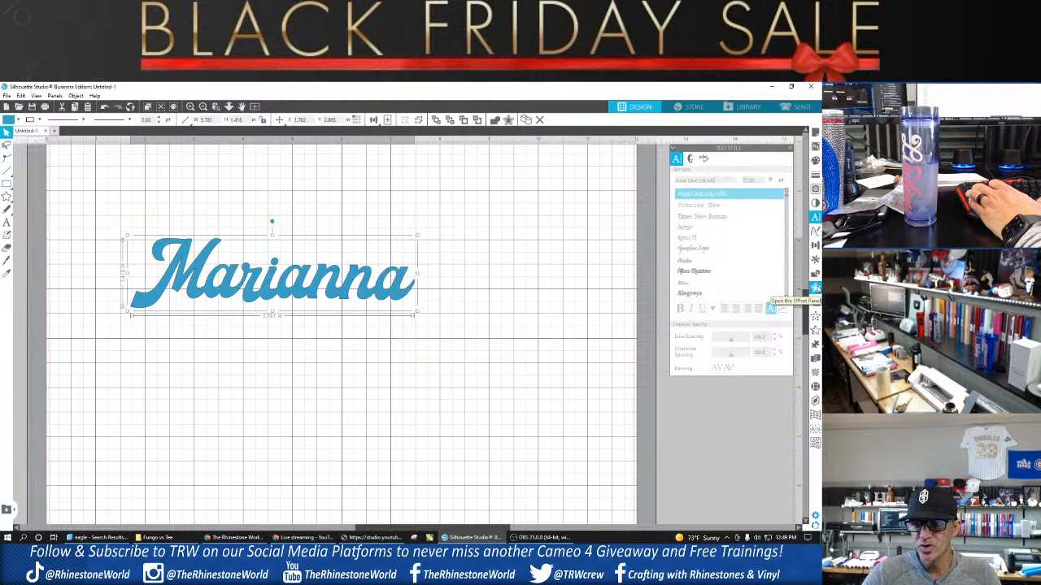
# Step: Create an outer offset around the name at a distance of 0.150 in with rounded corners
pyautogui.click(815, 288)
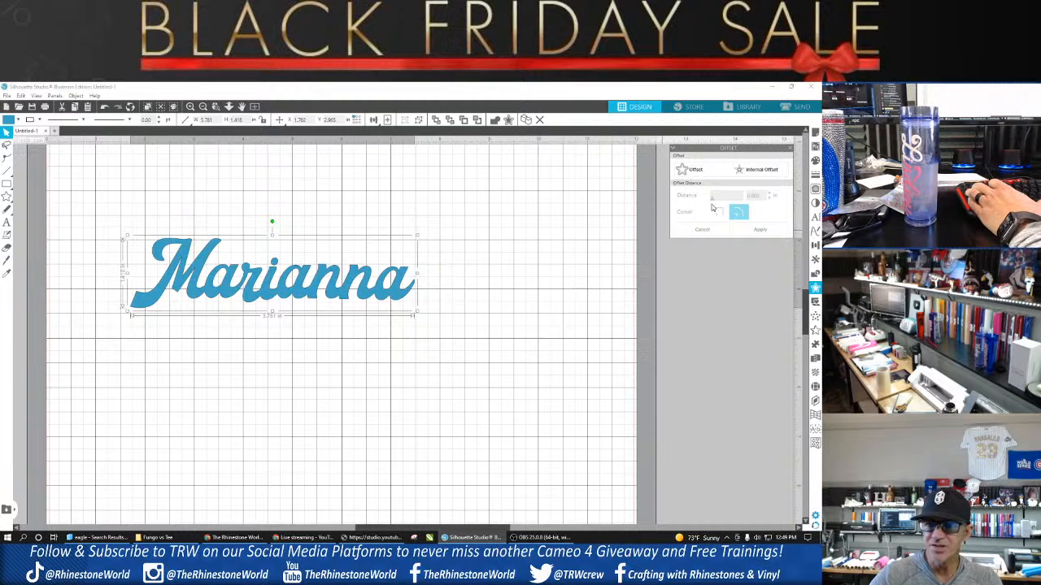
pyautogui.click(693, 169)
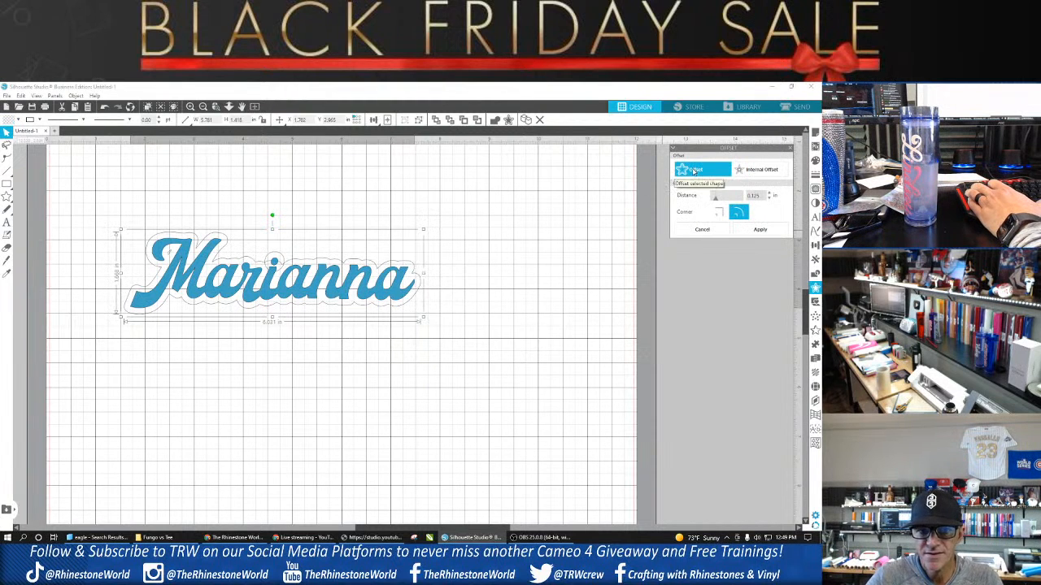
pyautogui.click(717, 211)
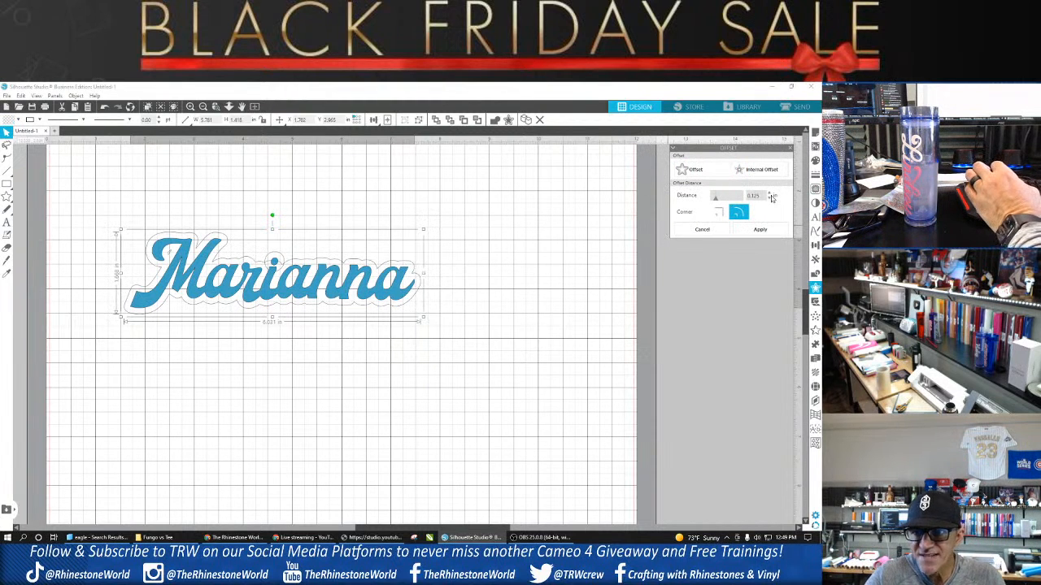
pyautogui.click(773, 194)
pyautogui.click(773, 194)
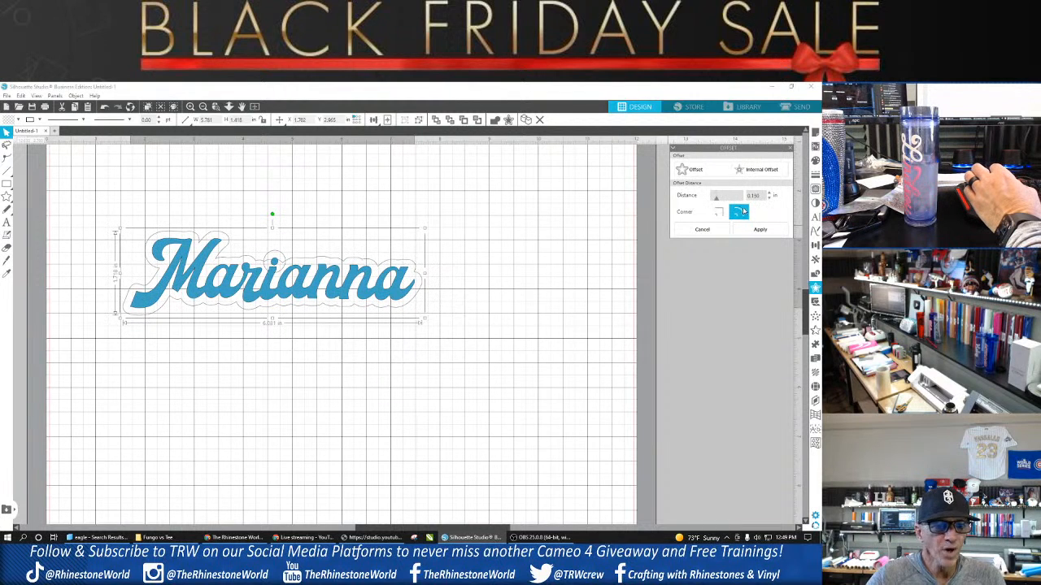
pyautogui.click(740, 231)
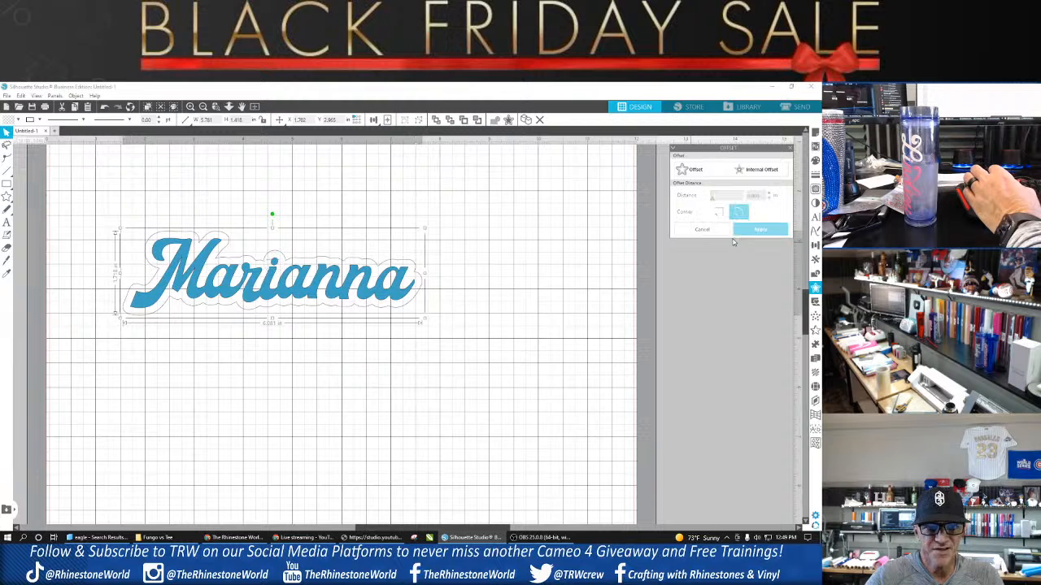
pyautogui.click(478, 334)
pyautogui.moveTo(458, 211); pyautogui.dragTo(89, 395)
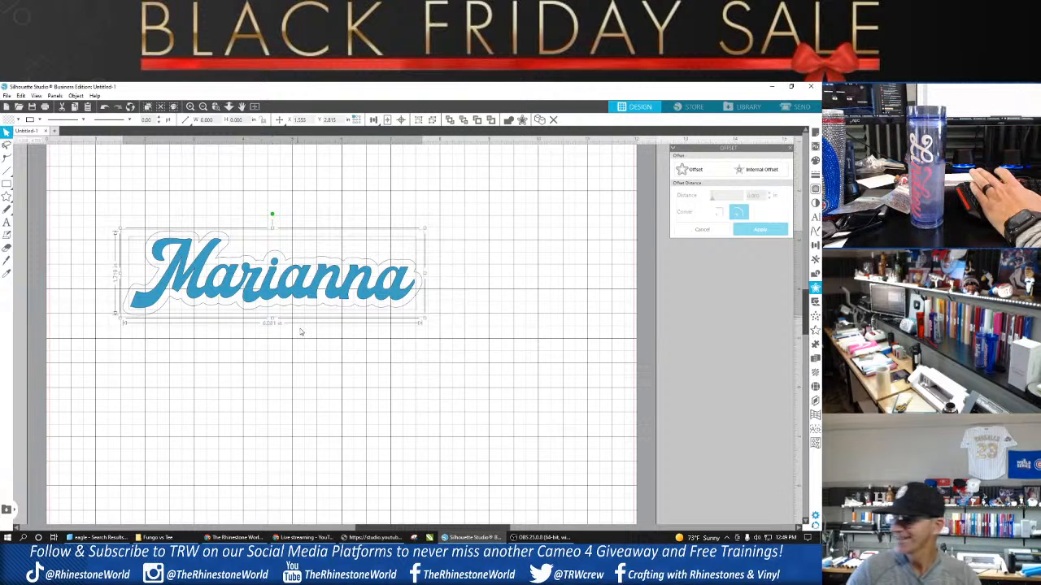
pyautogui.click(468, 341)
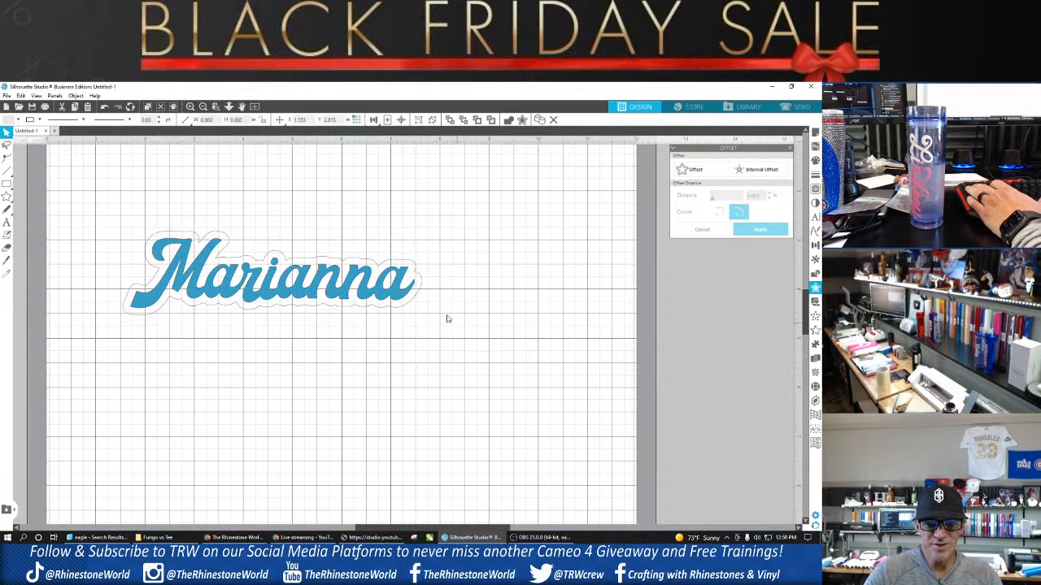
# Step: Fill the offset shape around the name with light gray
pyautogui.click(418, 291)
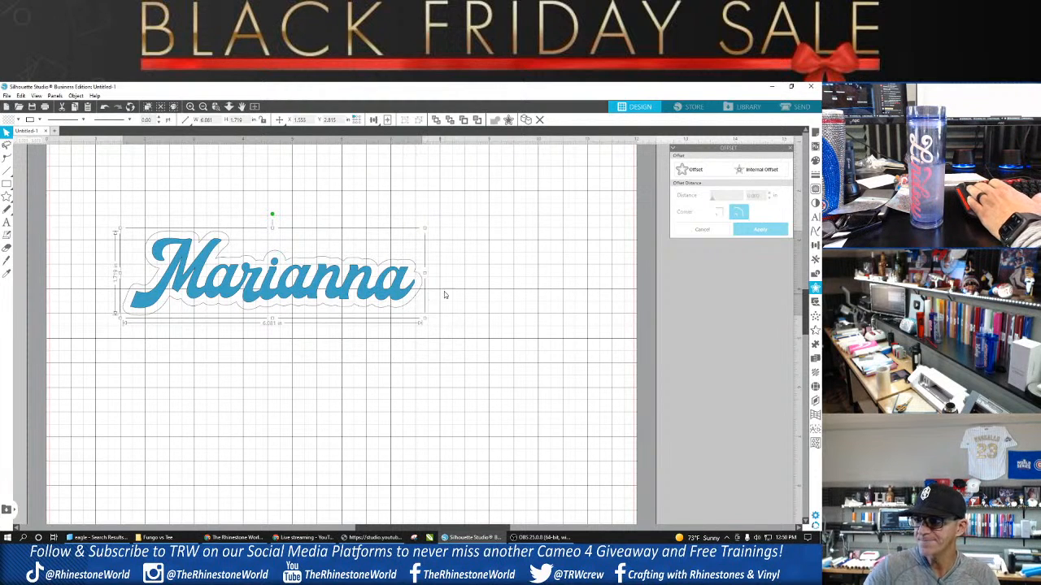
pyautogui.click(453, 280)
pyautogui.click(419, 287)
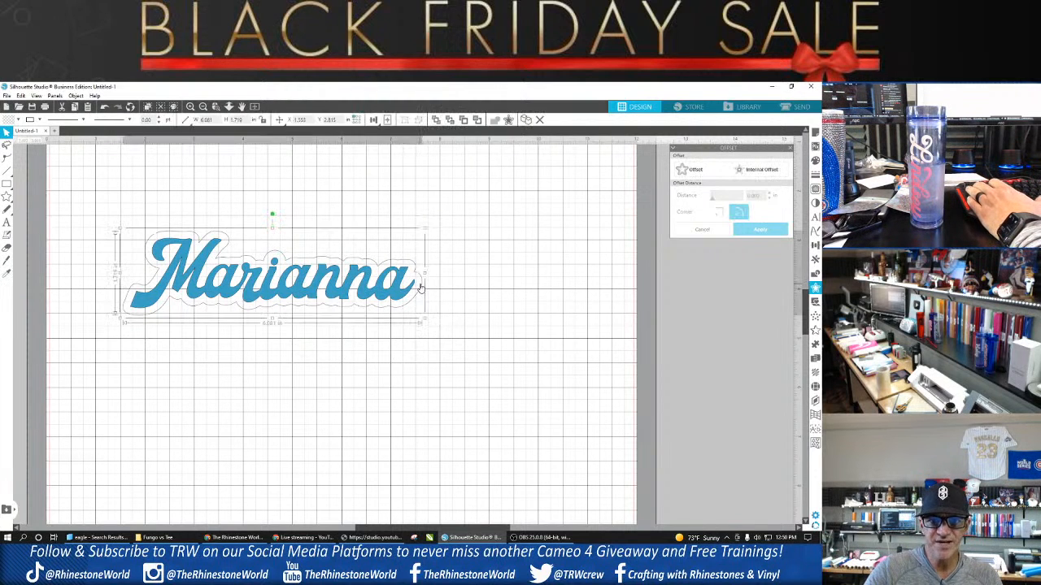
pyautogui.click(813, 166)
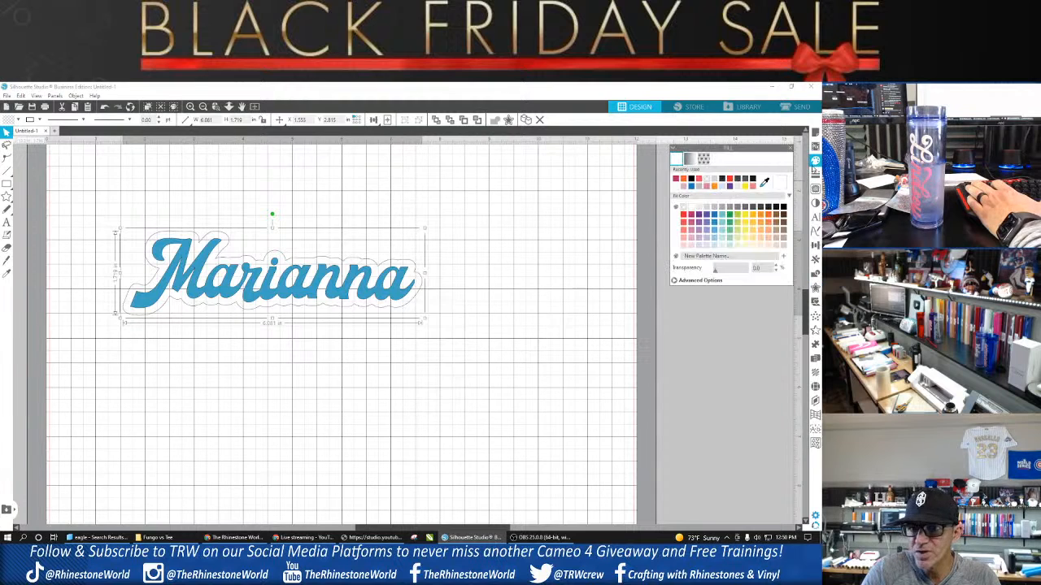
pyautogui.click(715, 186)
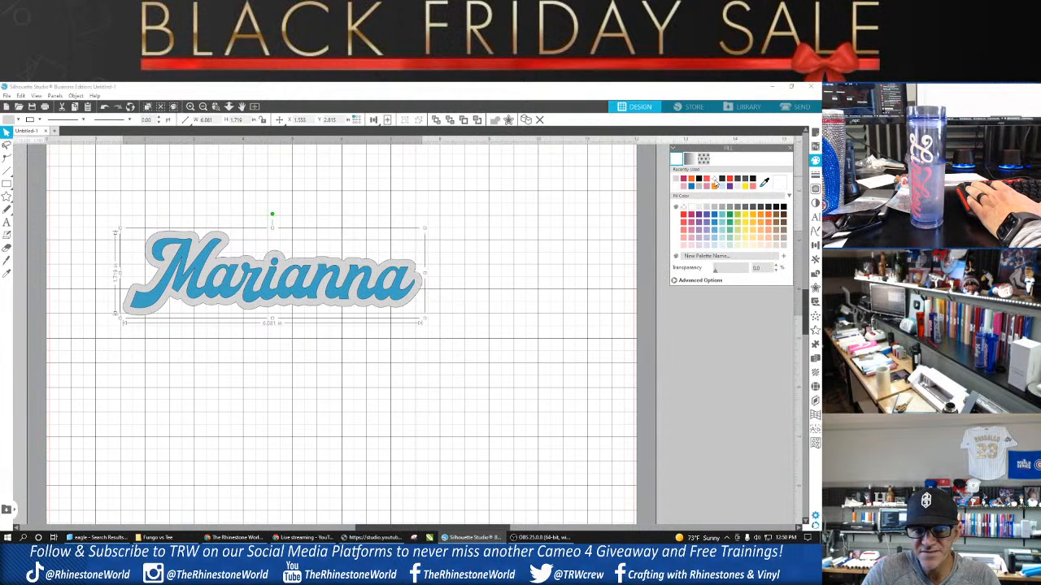
pyautogui.click(519, 264)
# Step: Fill the name lettering with red from the fill color palette
pyautogui.click(400, 298)
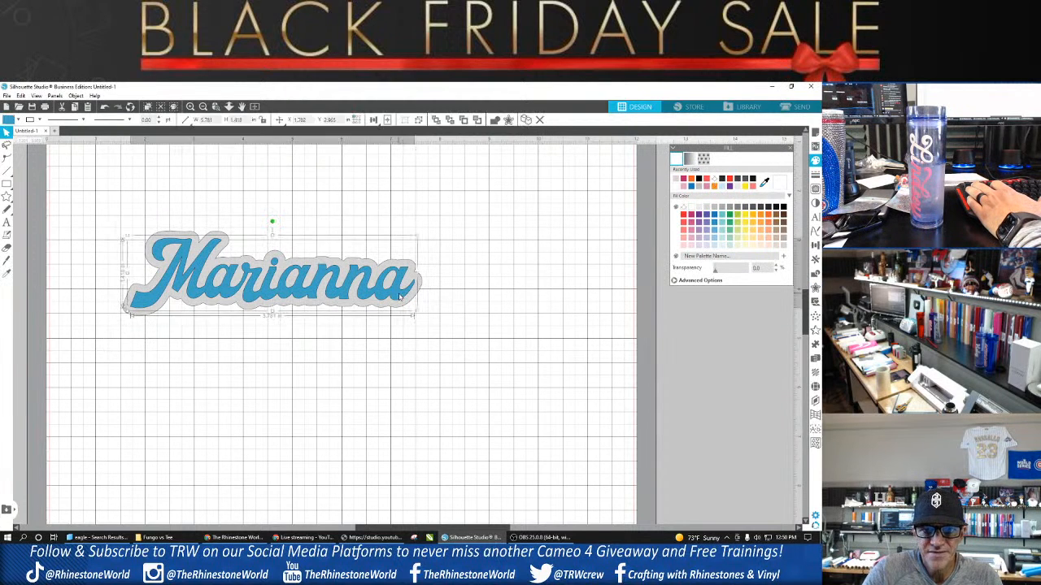
pyautogui.click(683, 214)
pyautogui.click(458, 341)
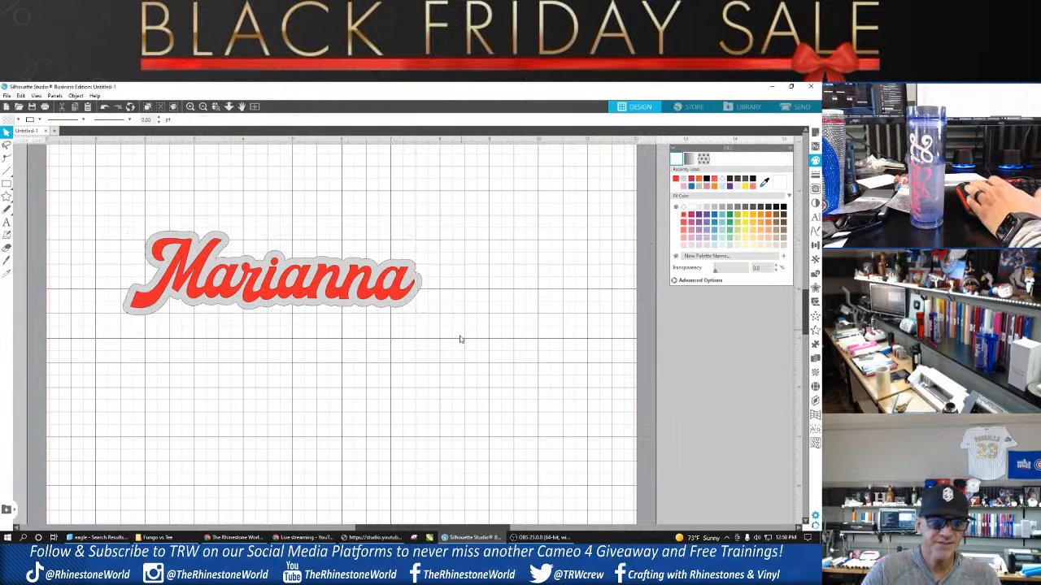
# Step: Move the red name up and to the left, off the gray offset shape, so the two layers are separated
pyautogui.moveTo(486, 193); pyautogui.dragTo(106, 394)
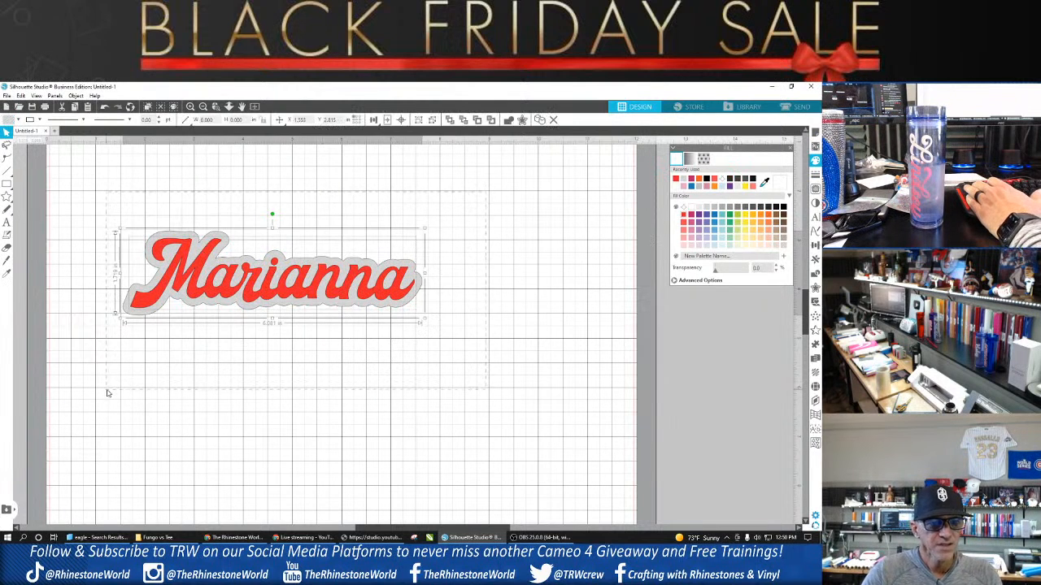
pyautogui.click(265, 420)
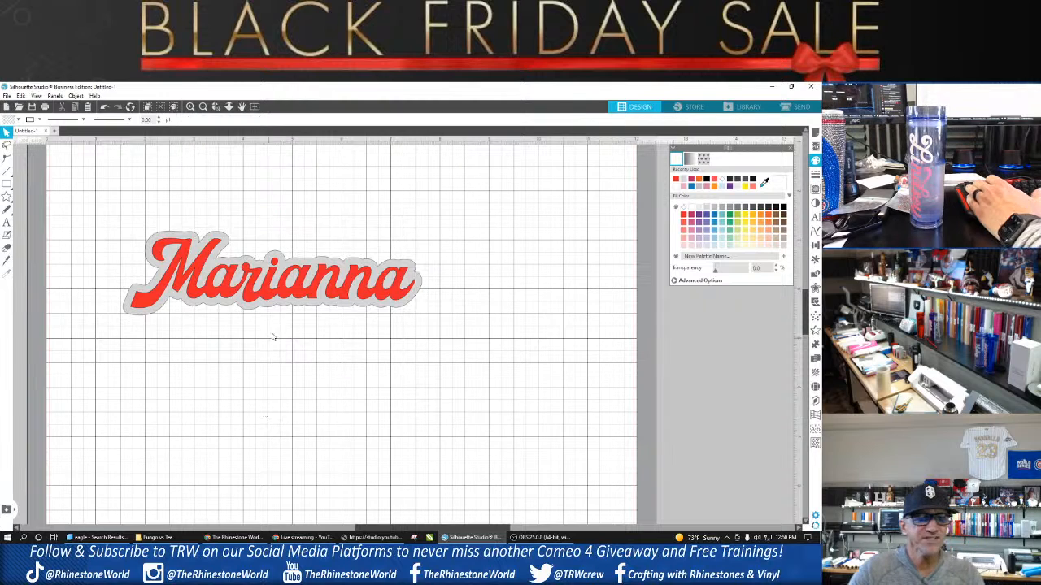
pyautogui.moveTo(248, 300); pyautogui.dragTo(178, 214)
pyautogui.moveTo(220, 297)
pyautogui.mouseDown()
pyautogui.moveTo(203, 292)
pyautogui.moveTo(219, 293)
pyautogui.mouseUp()
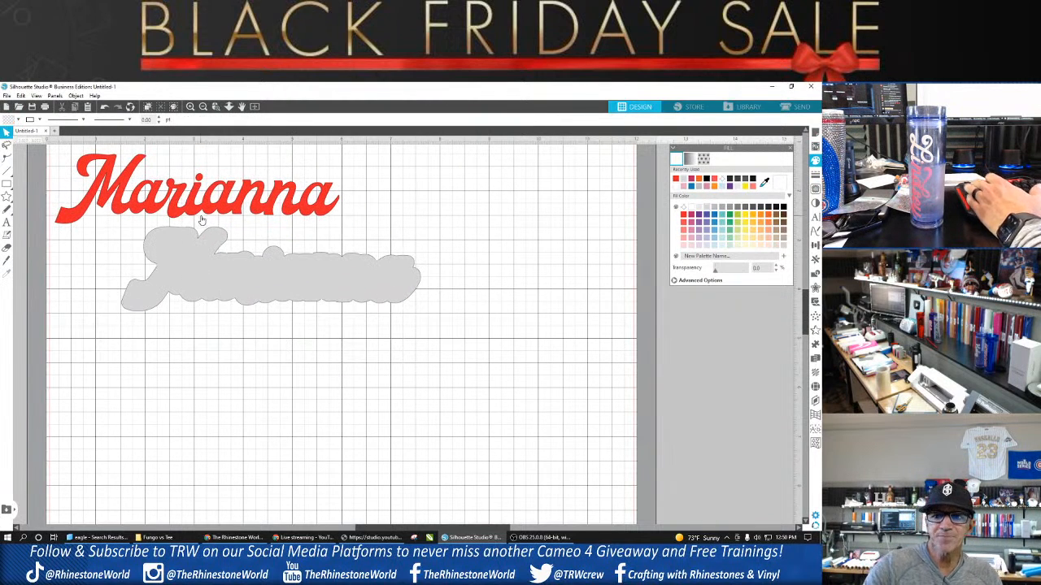
# Step: Go to the send settings and set both the name and the offset shape to the Cut line type
pyautogui.click(800, 107)
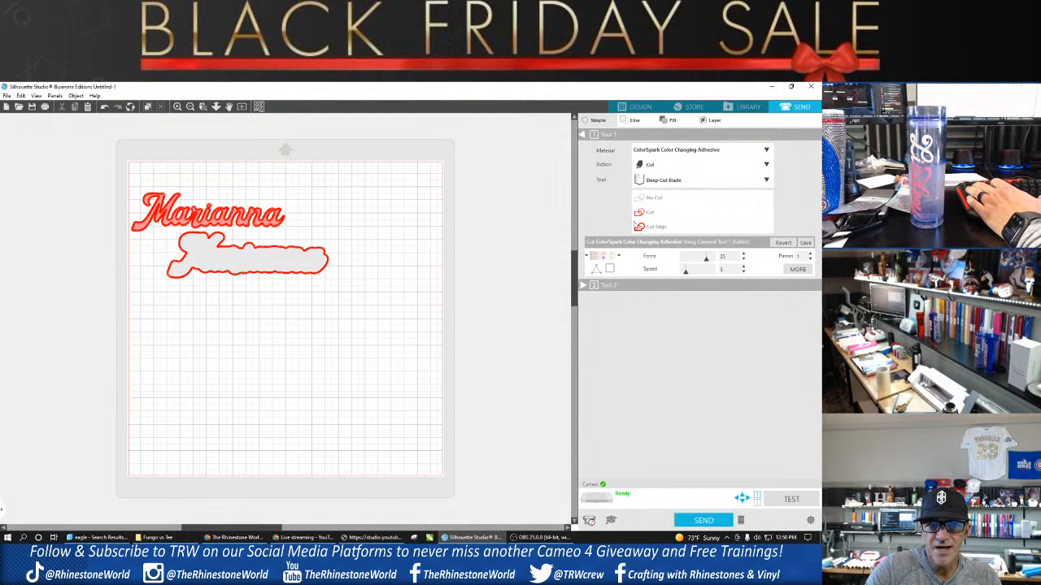
pyautogui.click(263, 251)
pyautogui.click(657, 215)
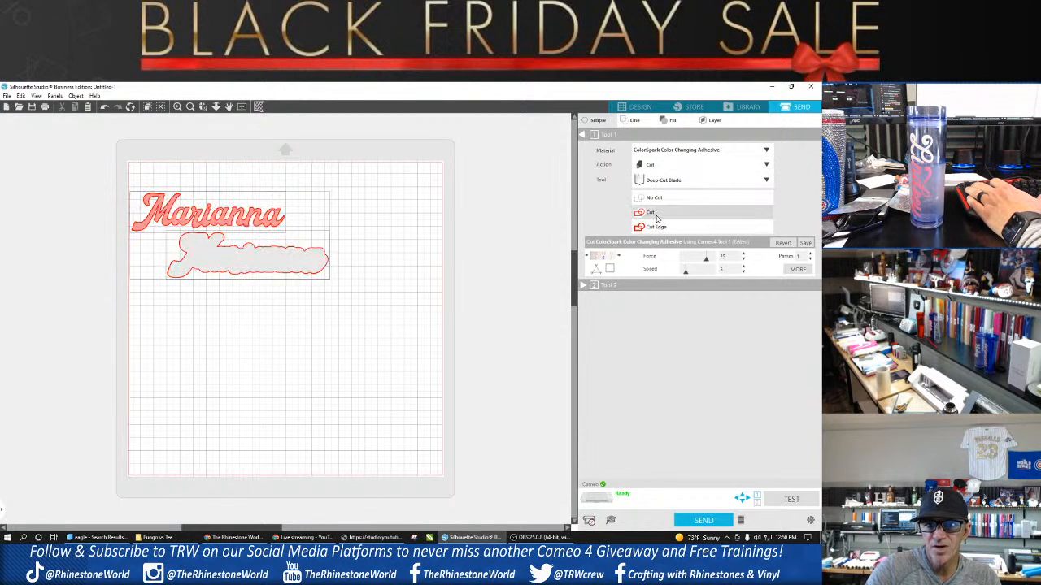
pyautogui.click(378, 285)
# Step: Move the red name up to the mat's upper edge and switch the cut settings to cutting by fill color
pyautogui.moveTo(262, 227); pyautogui.dragTo(260, 195)
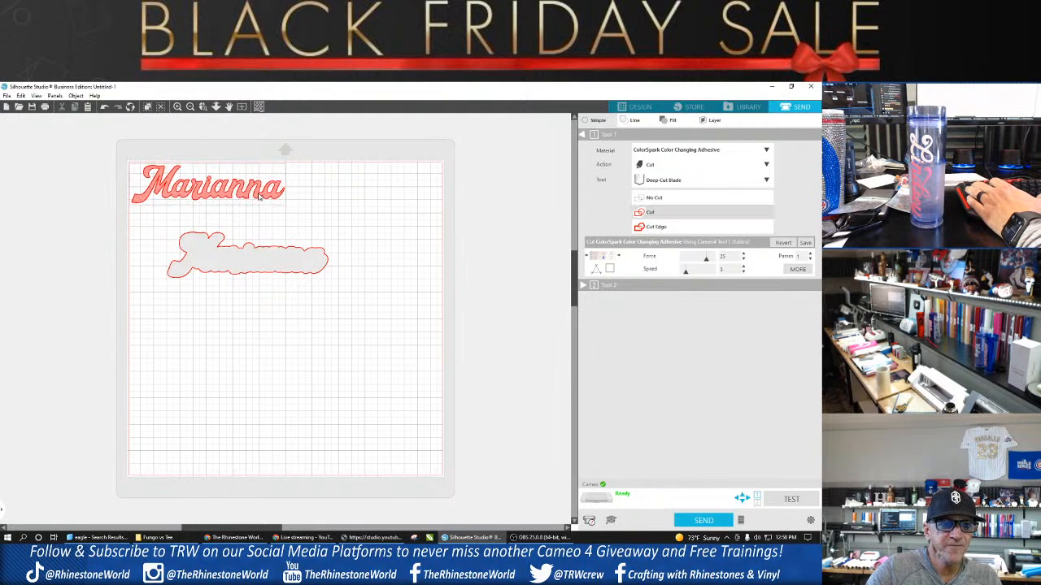
pyautogui.click(417, 225)
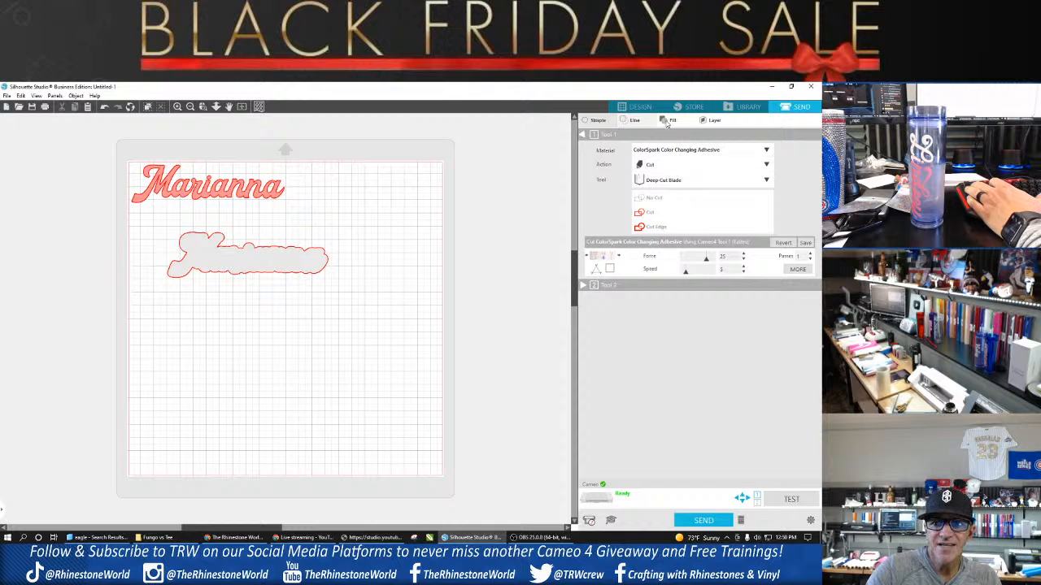
pyautogui.click(673, 120)
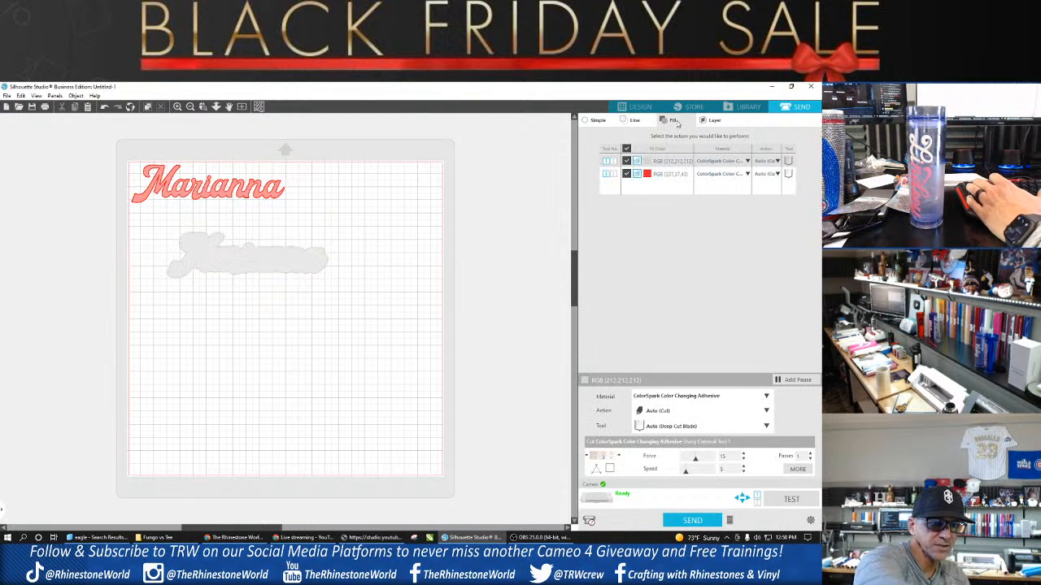